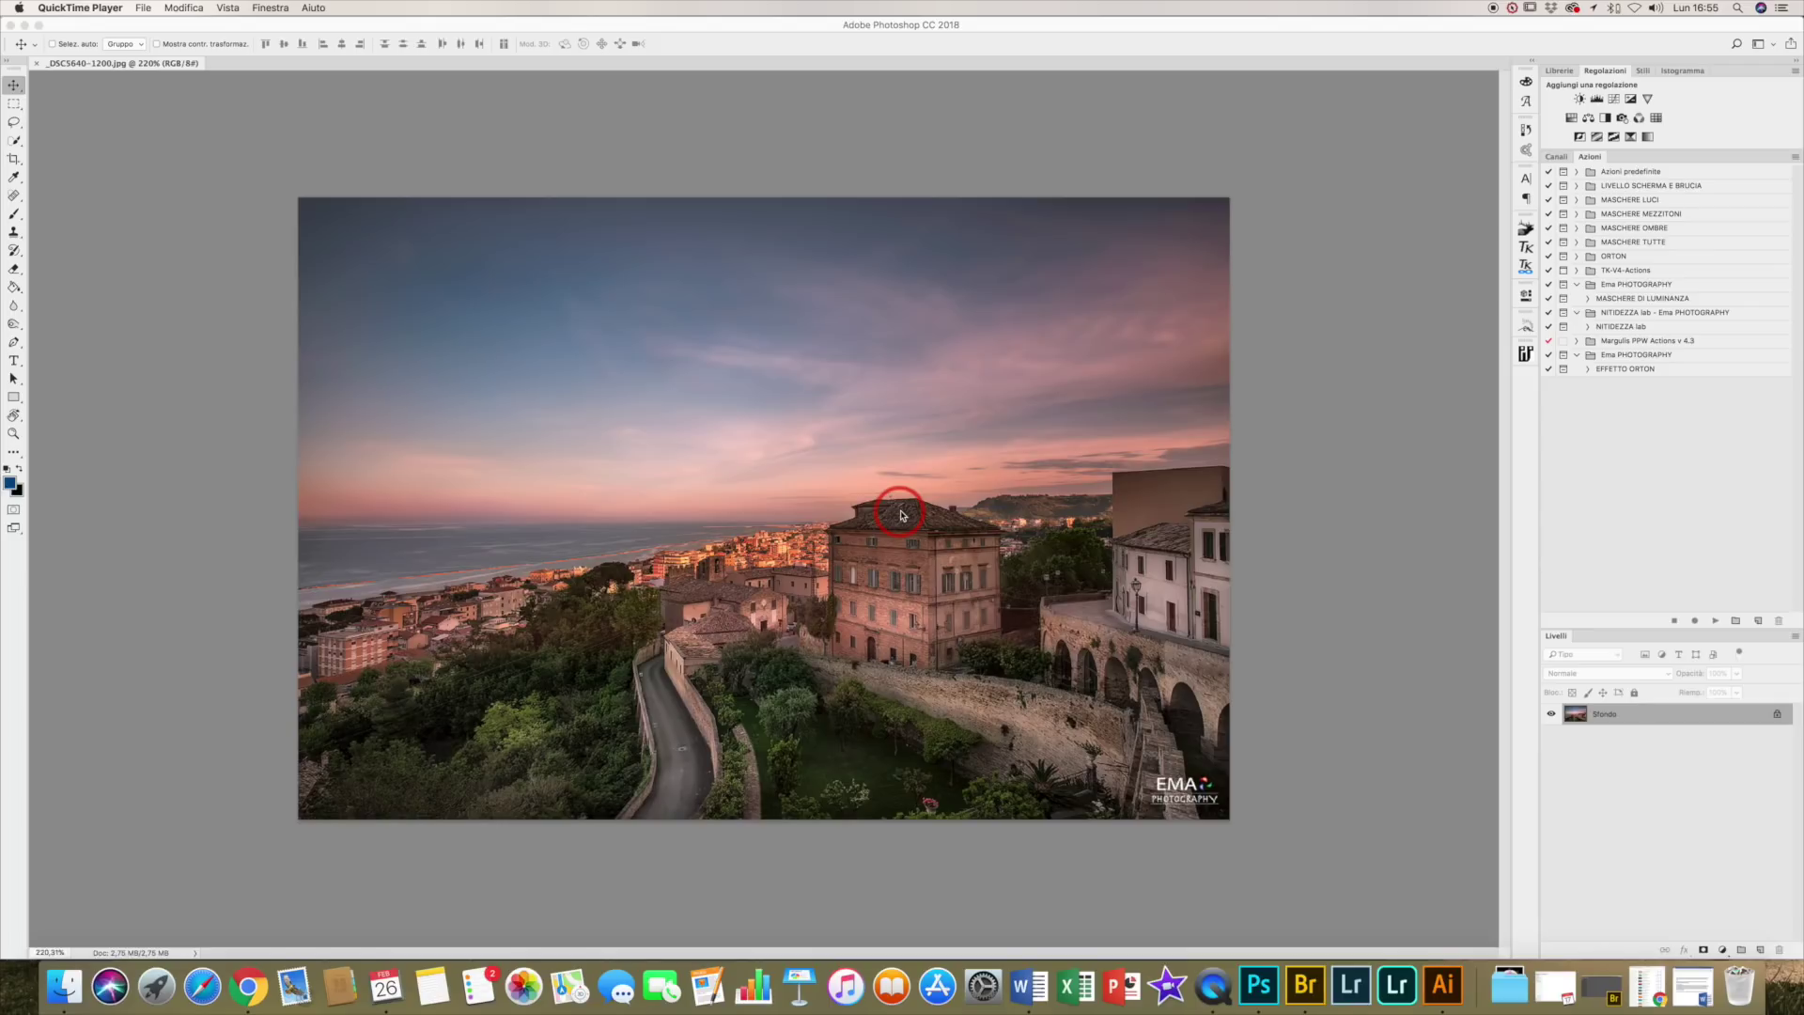
# Unlock Sfondo into Livello 0 and apply Brightness/Contrast with Brightness 56 directly to it
pyautogui.doubleClick(1606, 716)
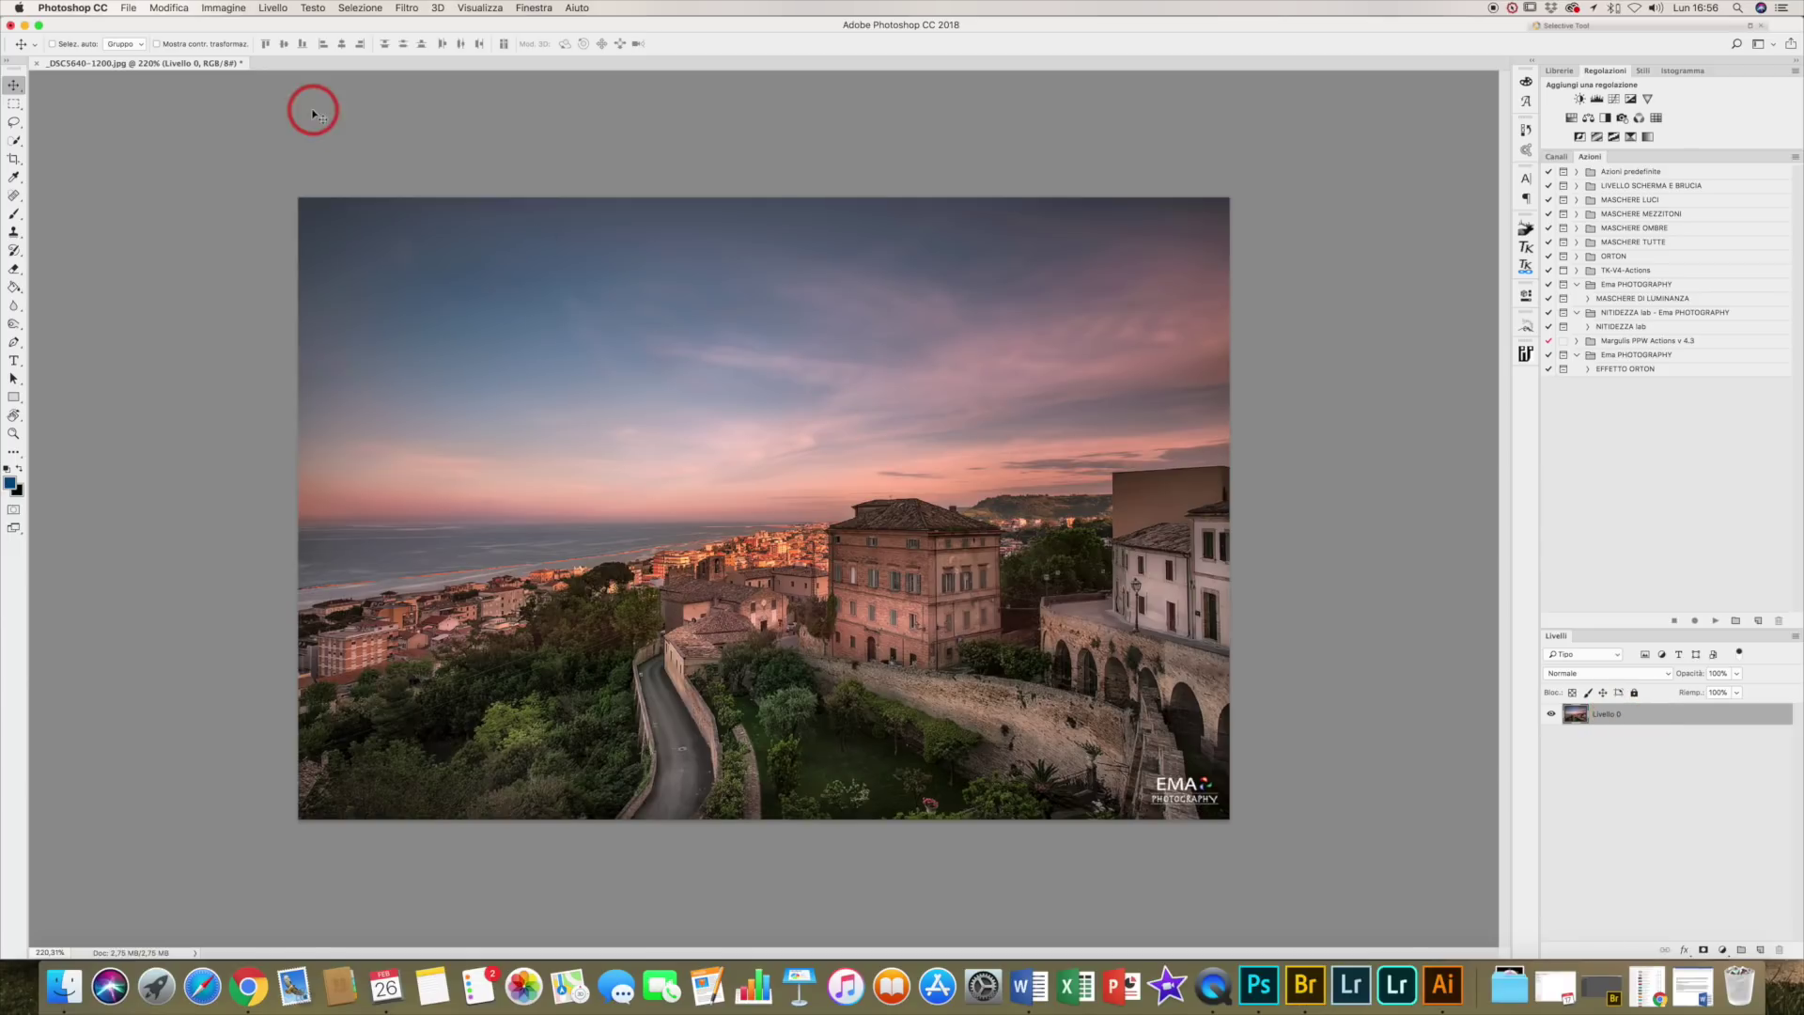
pyautogui.click(229, 11)
pyautogui.moveTo(237, 47)
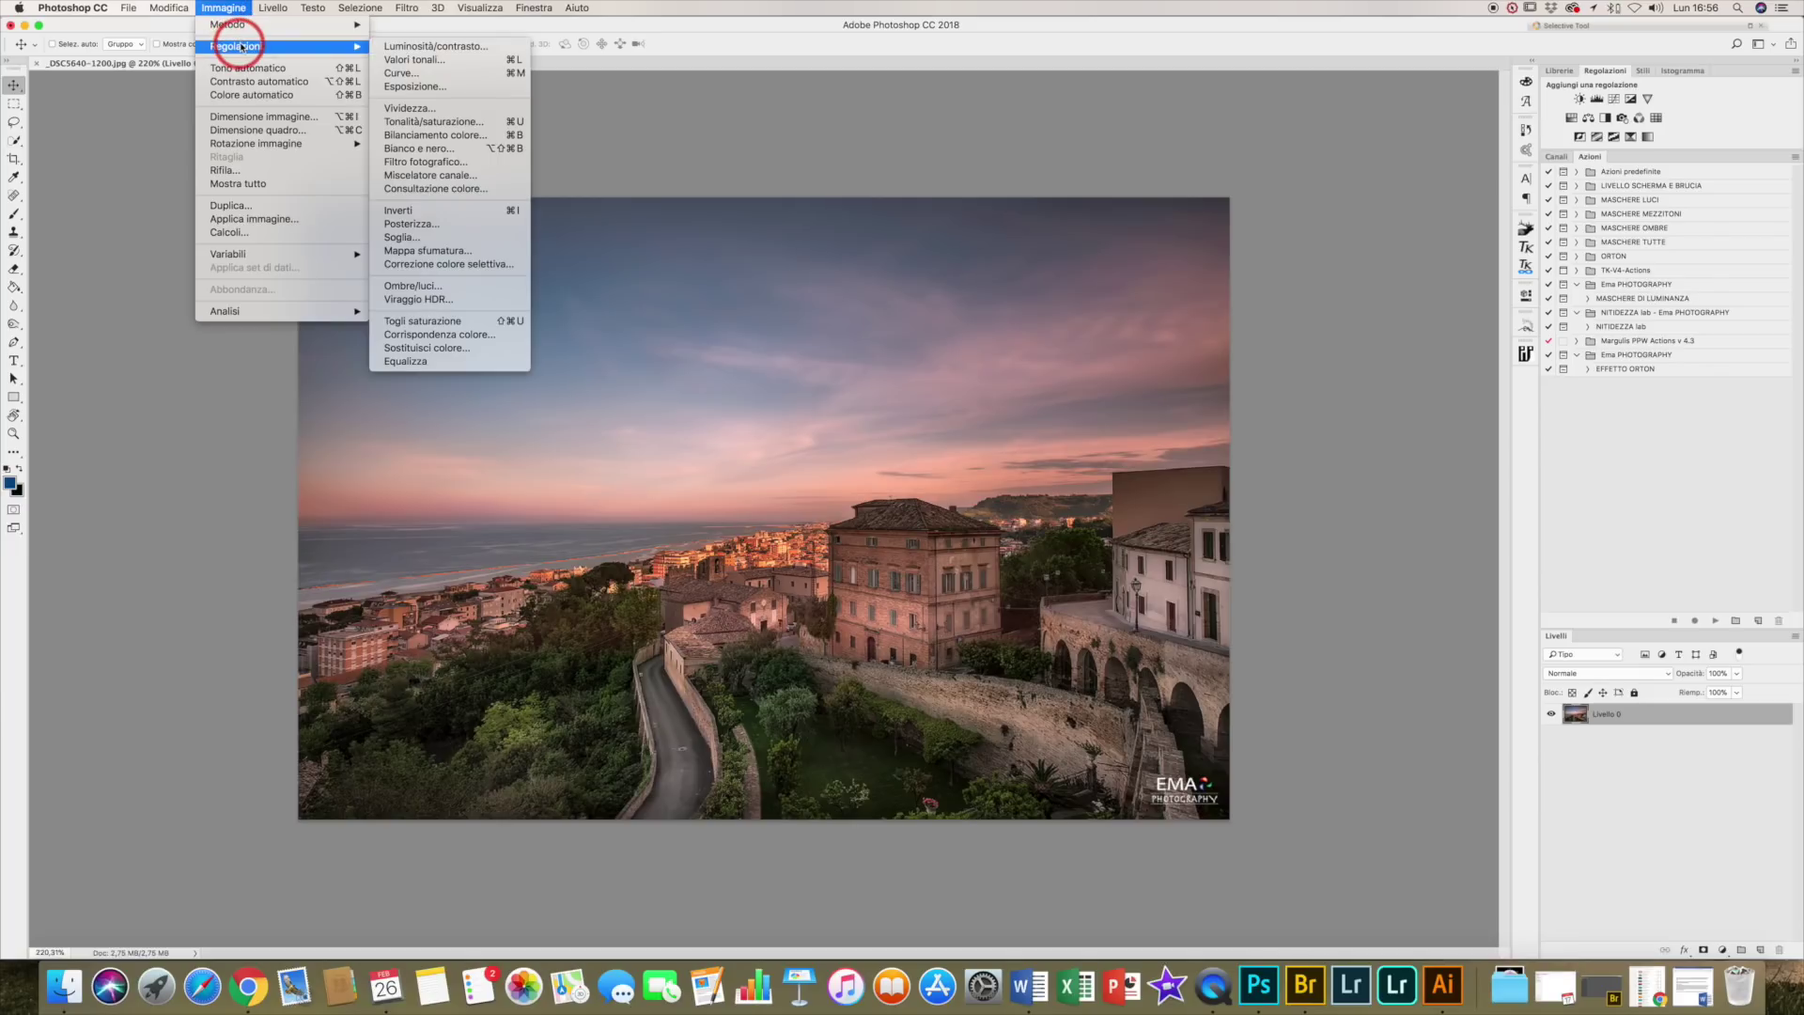
pyautogui.click(397, 47)
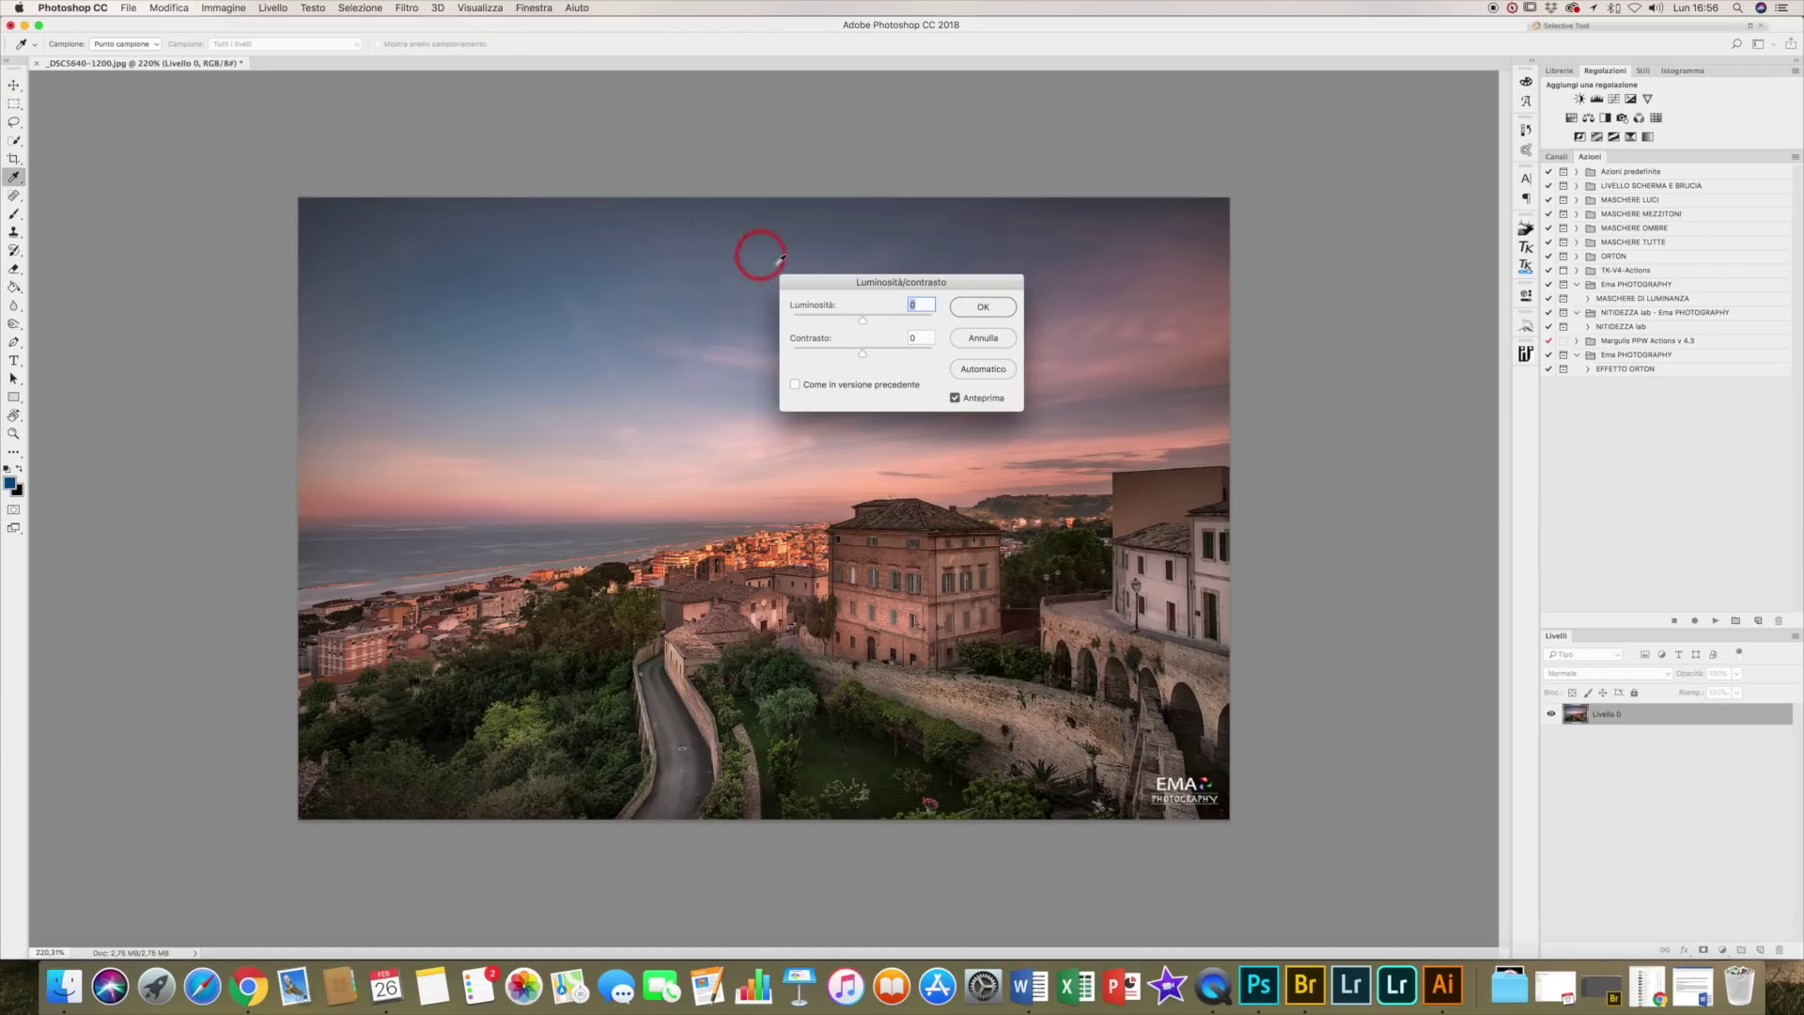
pyautogui.moveTo(863, 315); pyautogui.dragTo(891, 320)
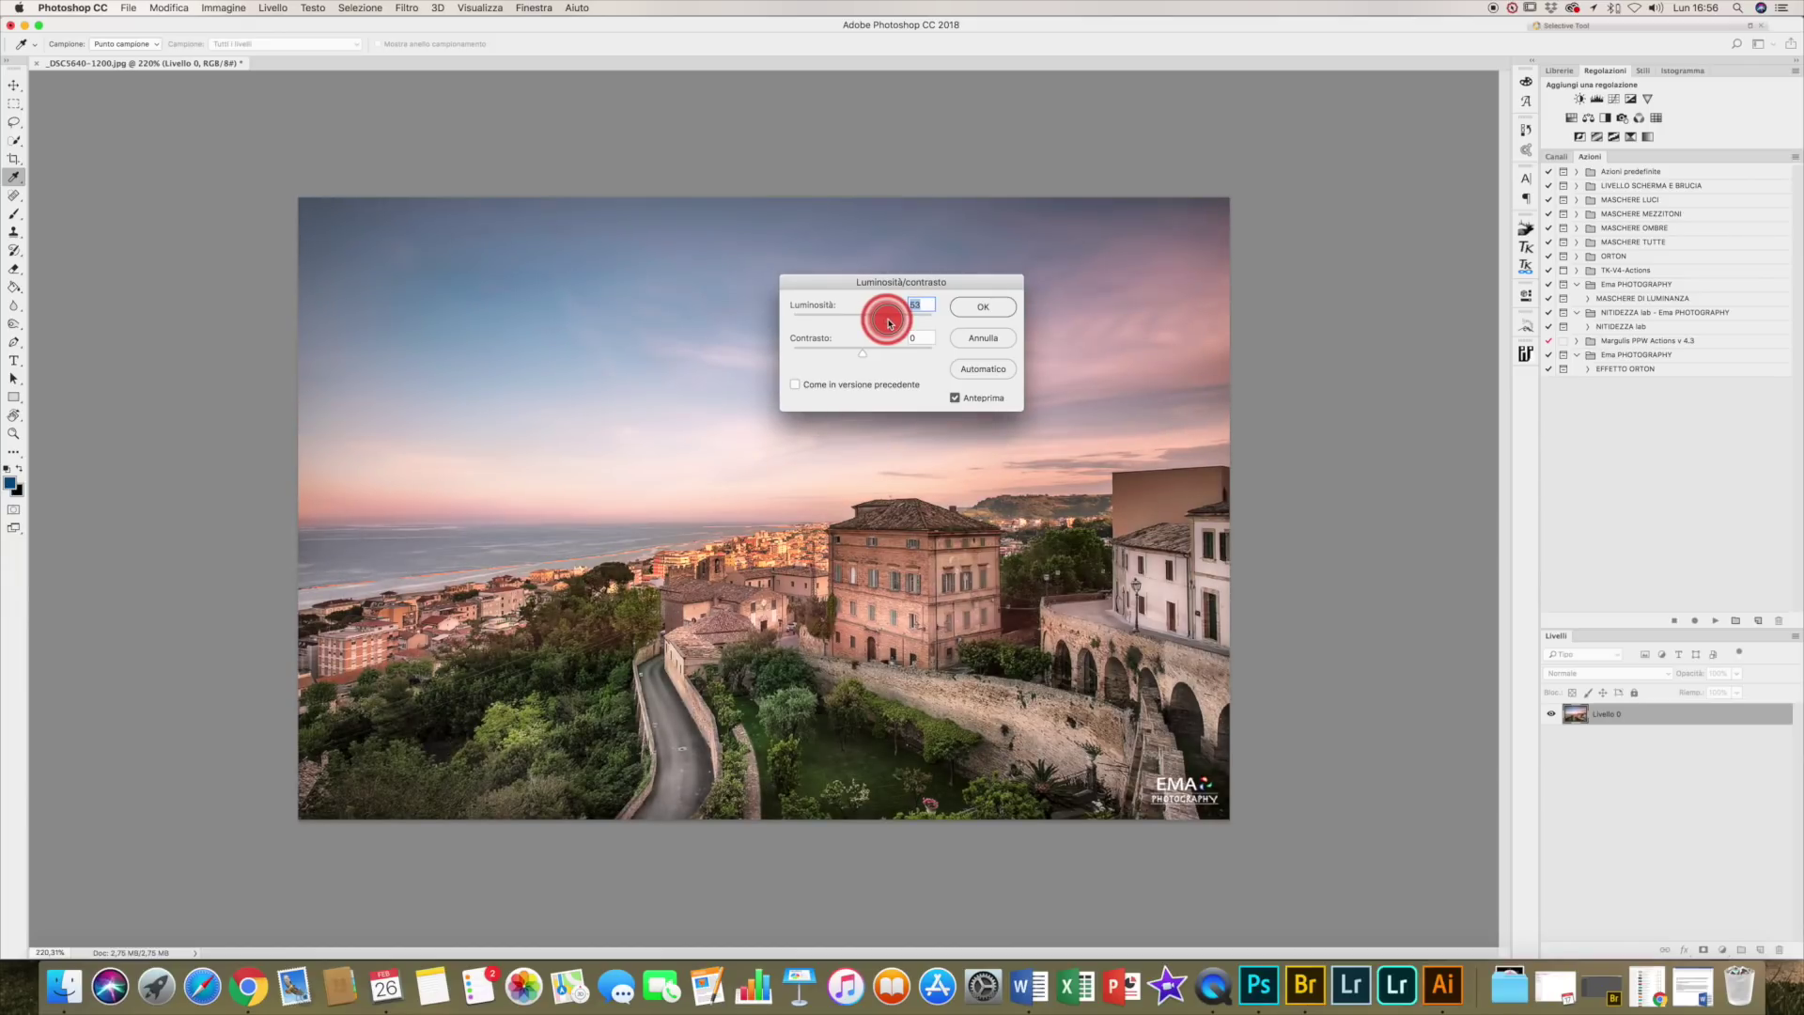
pyautogui.click(984, 313)
pyautogui.press('v')
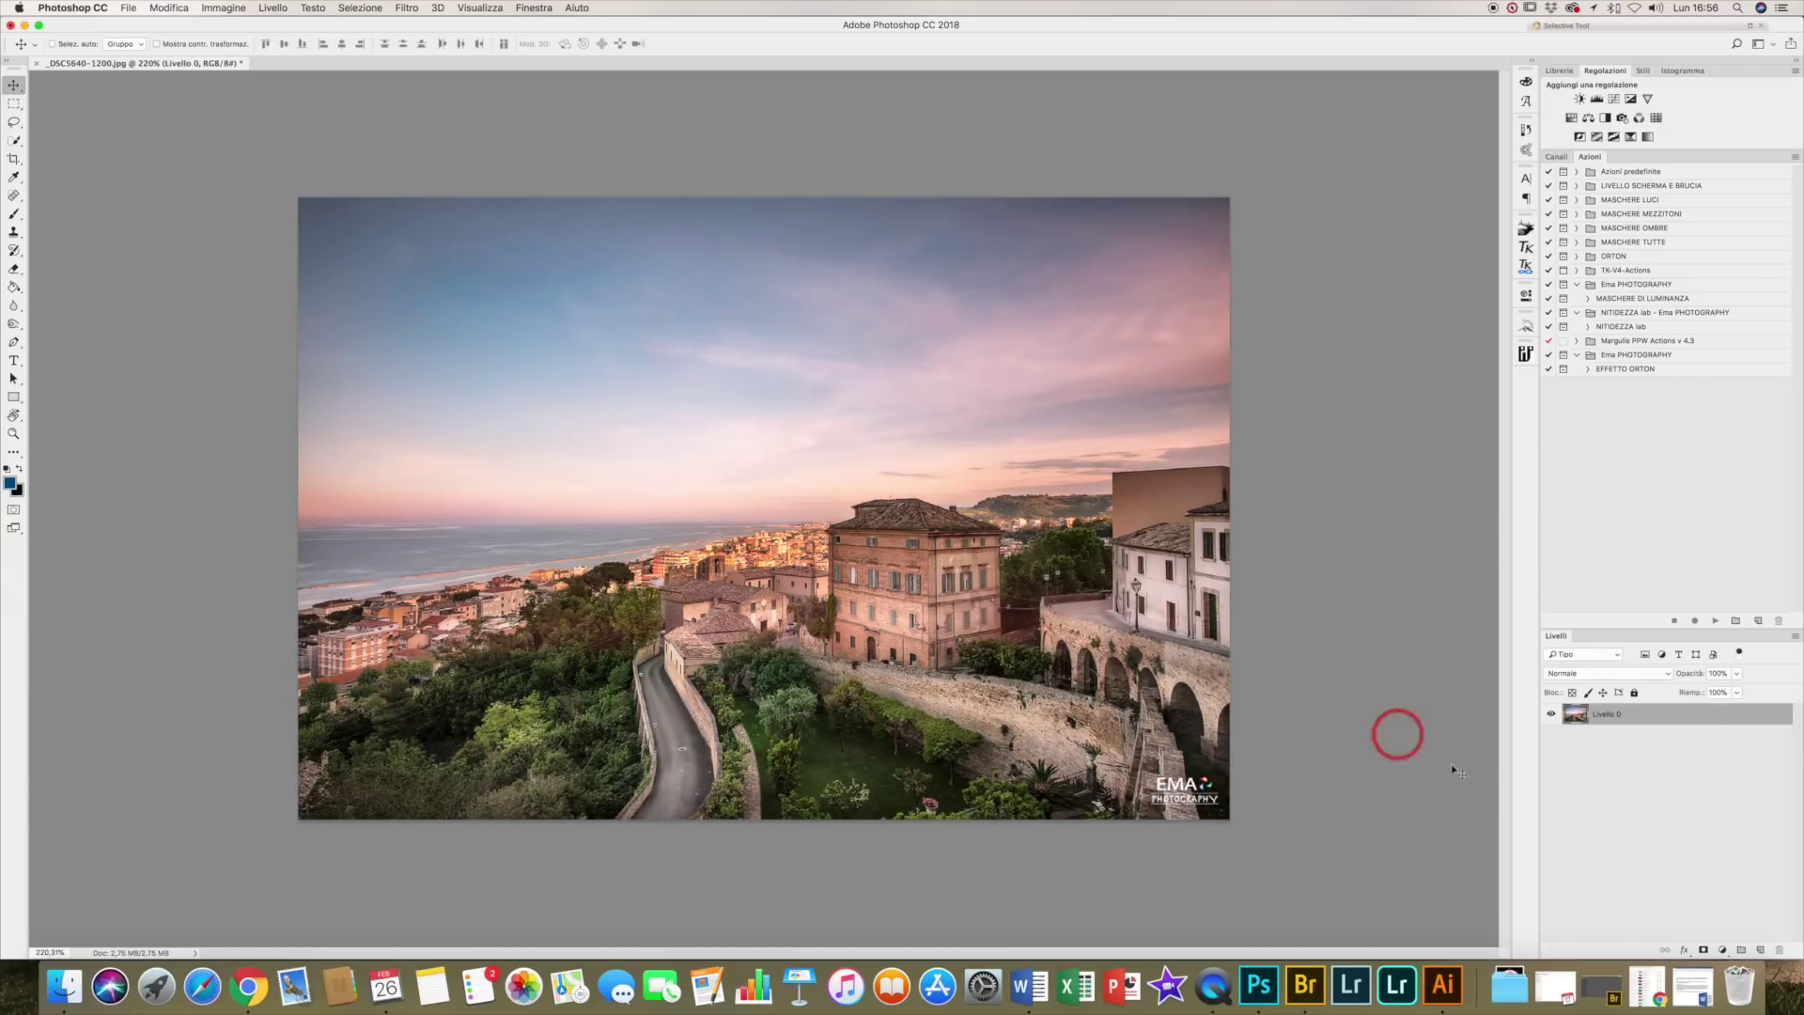
pyautogui.click(1573, 716)
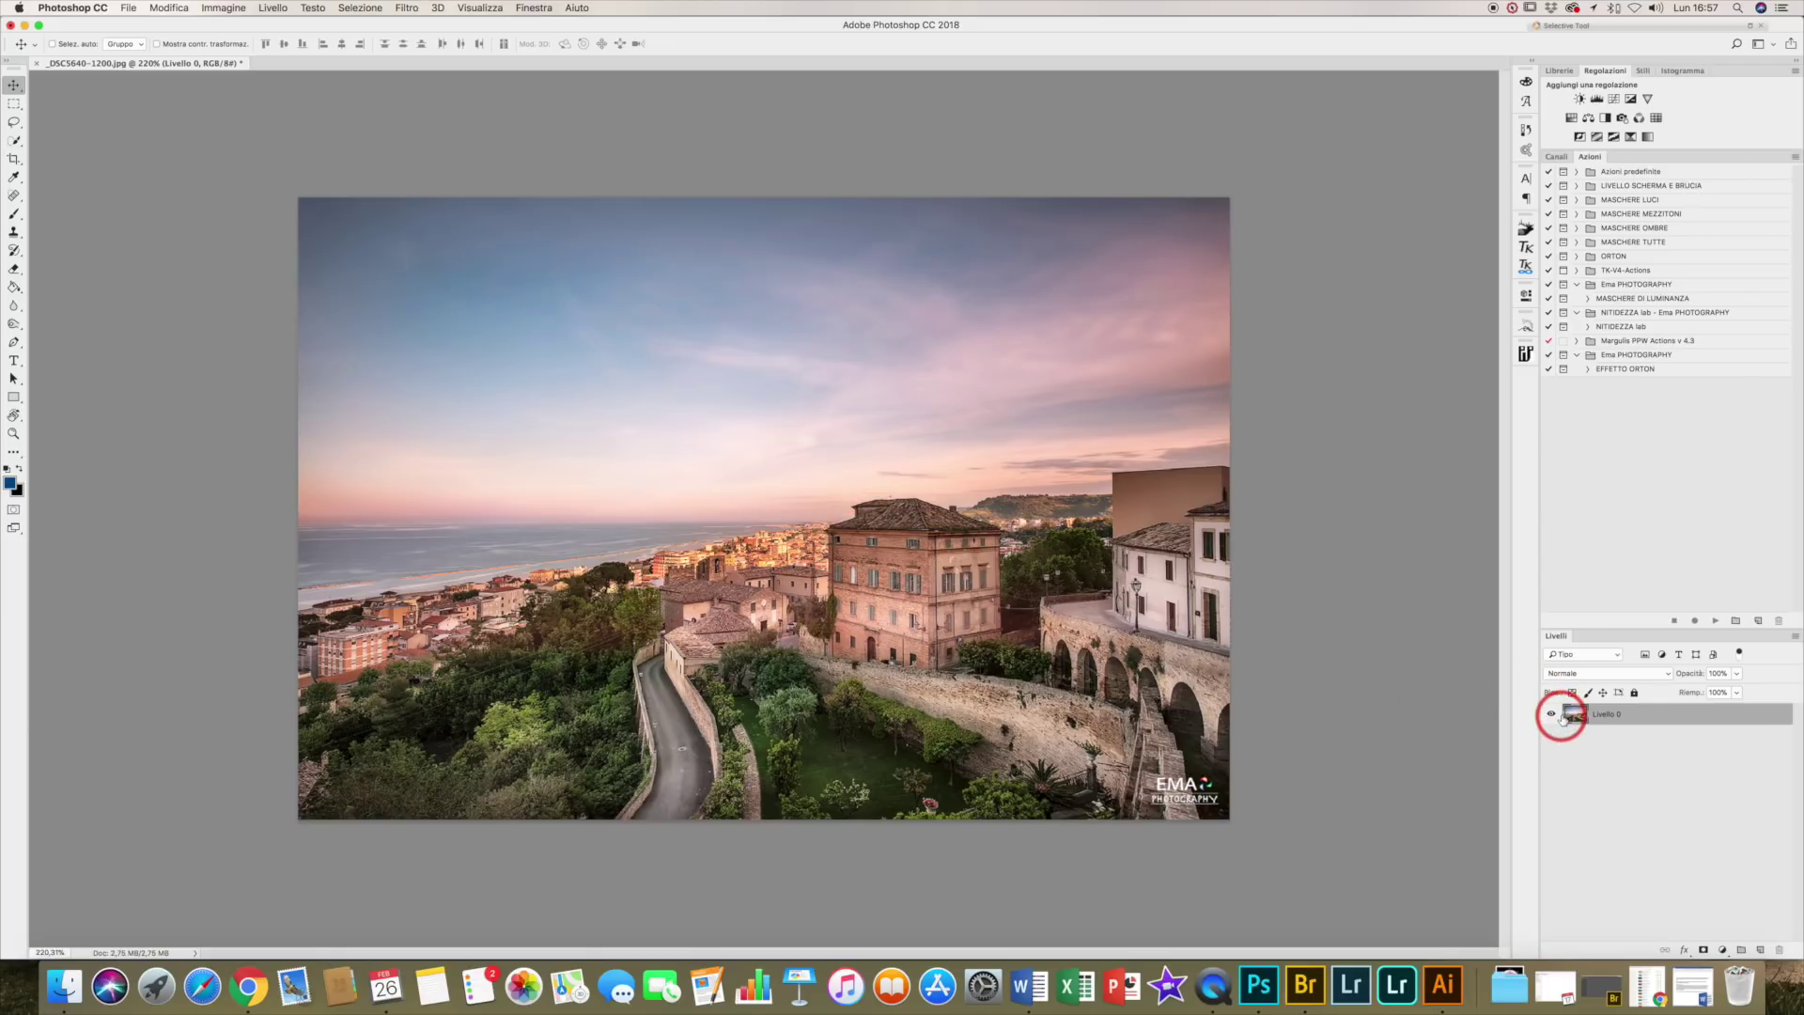
# Undo the Luminosità/contrasto change on Livello 0 to restore the original darker photo
pyautogui.click(164, 8)
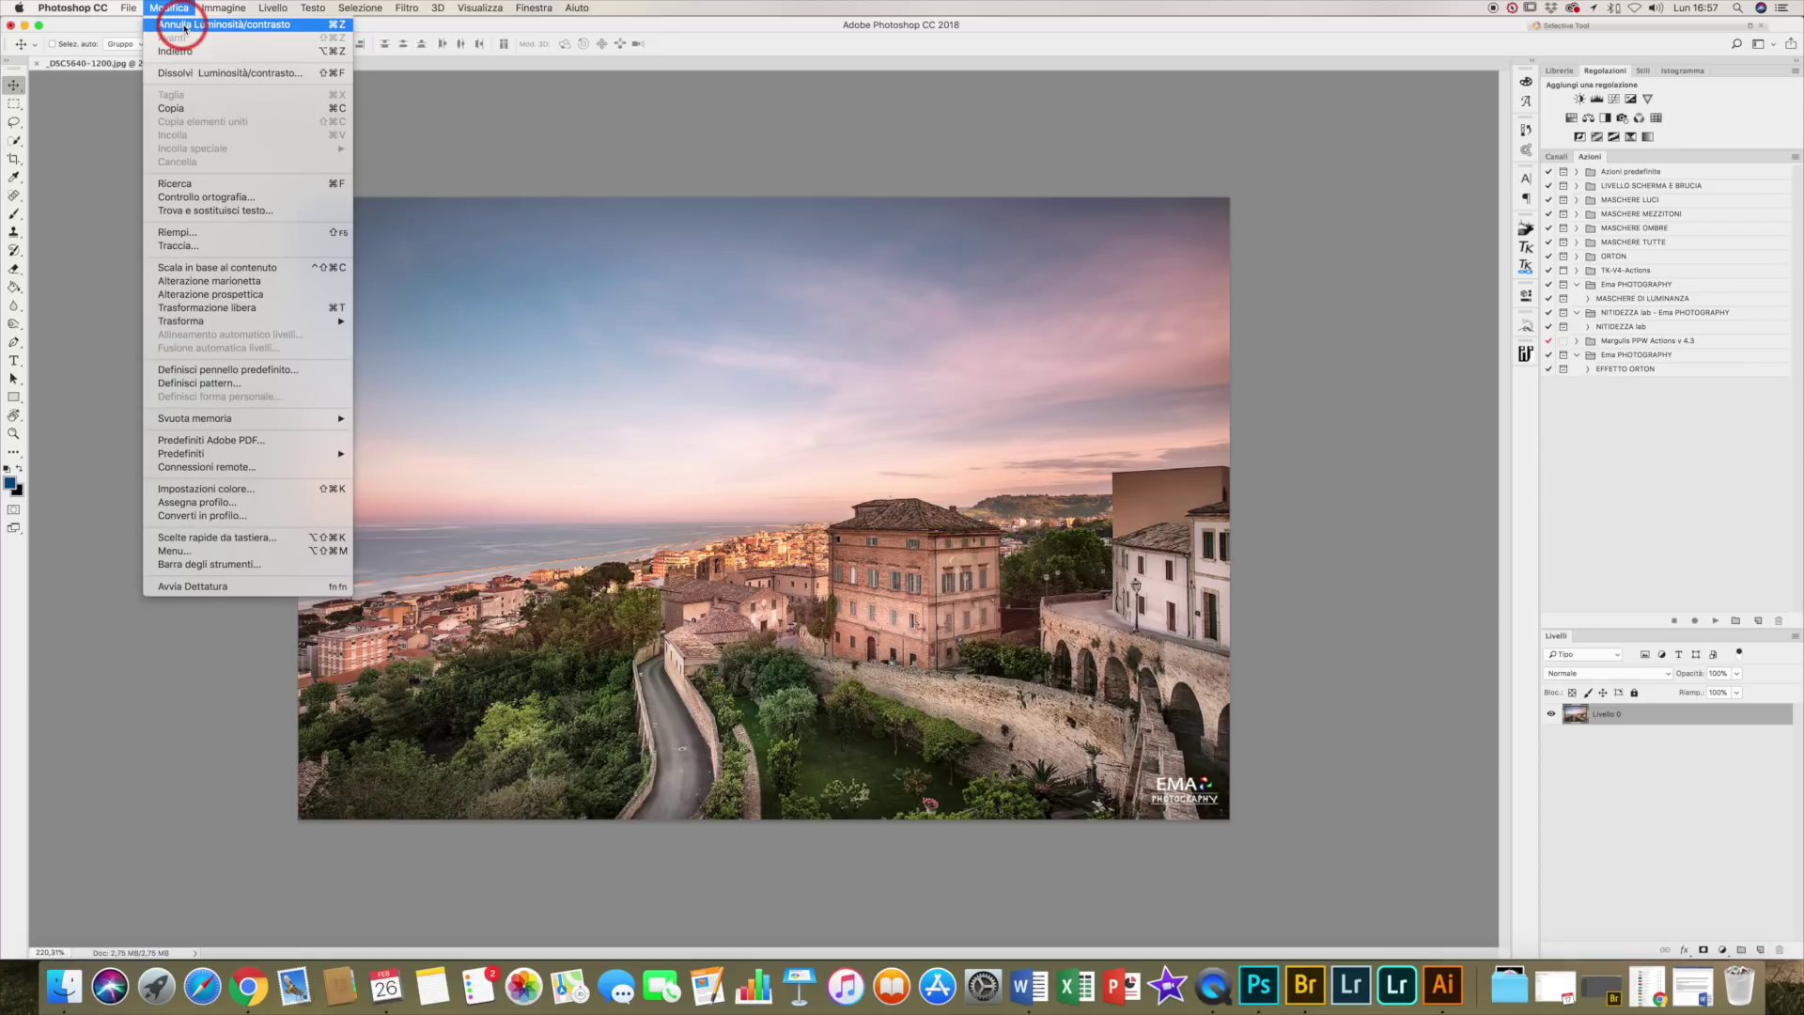
pyautogui.click(185, 25)
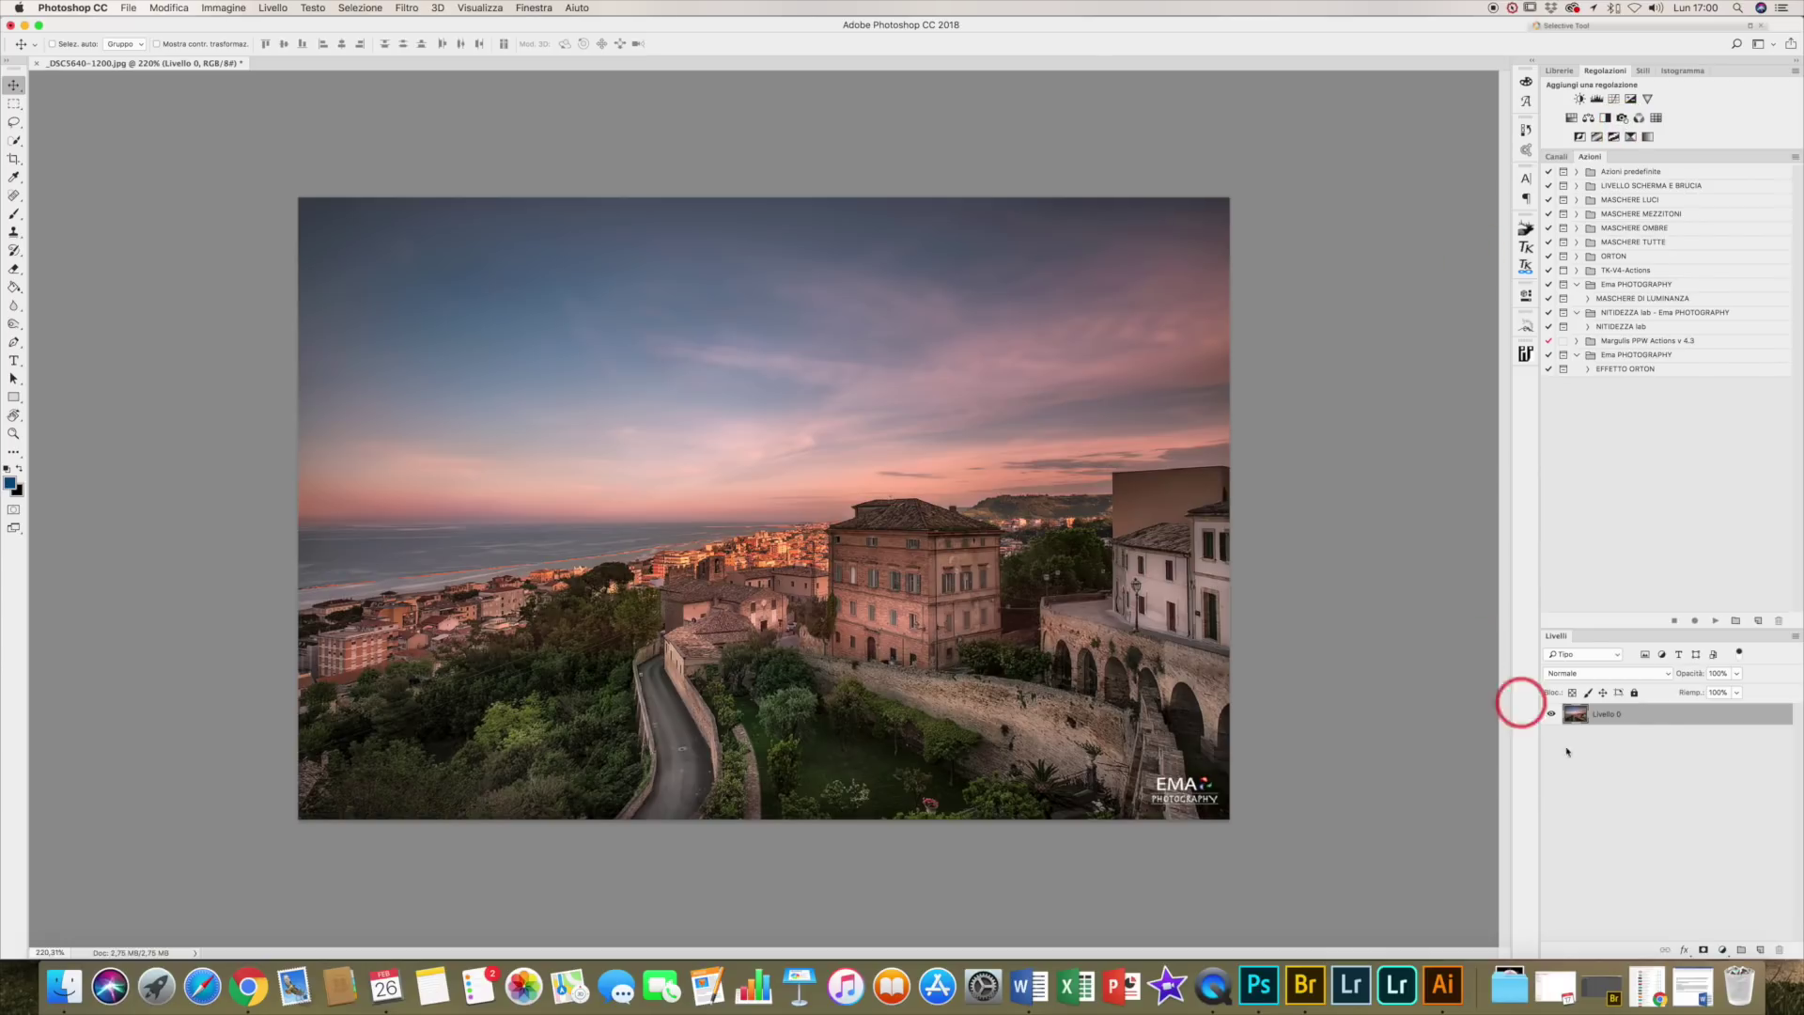
pyautogui.click(1723, 950)
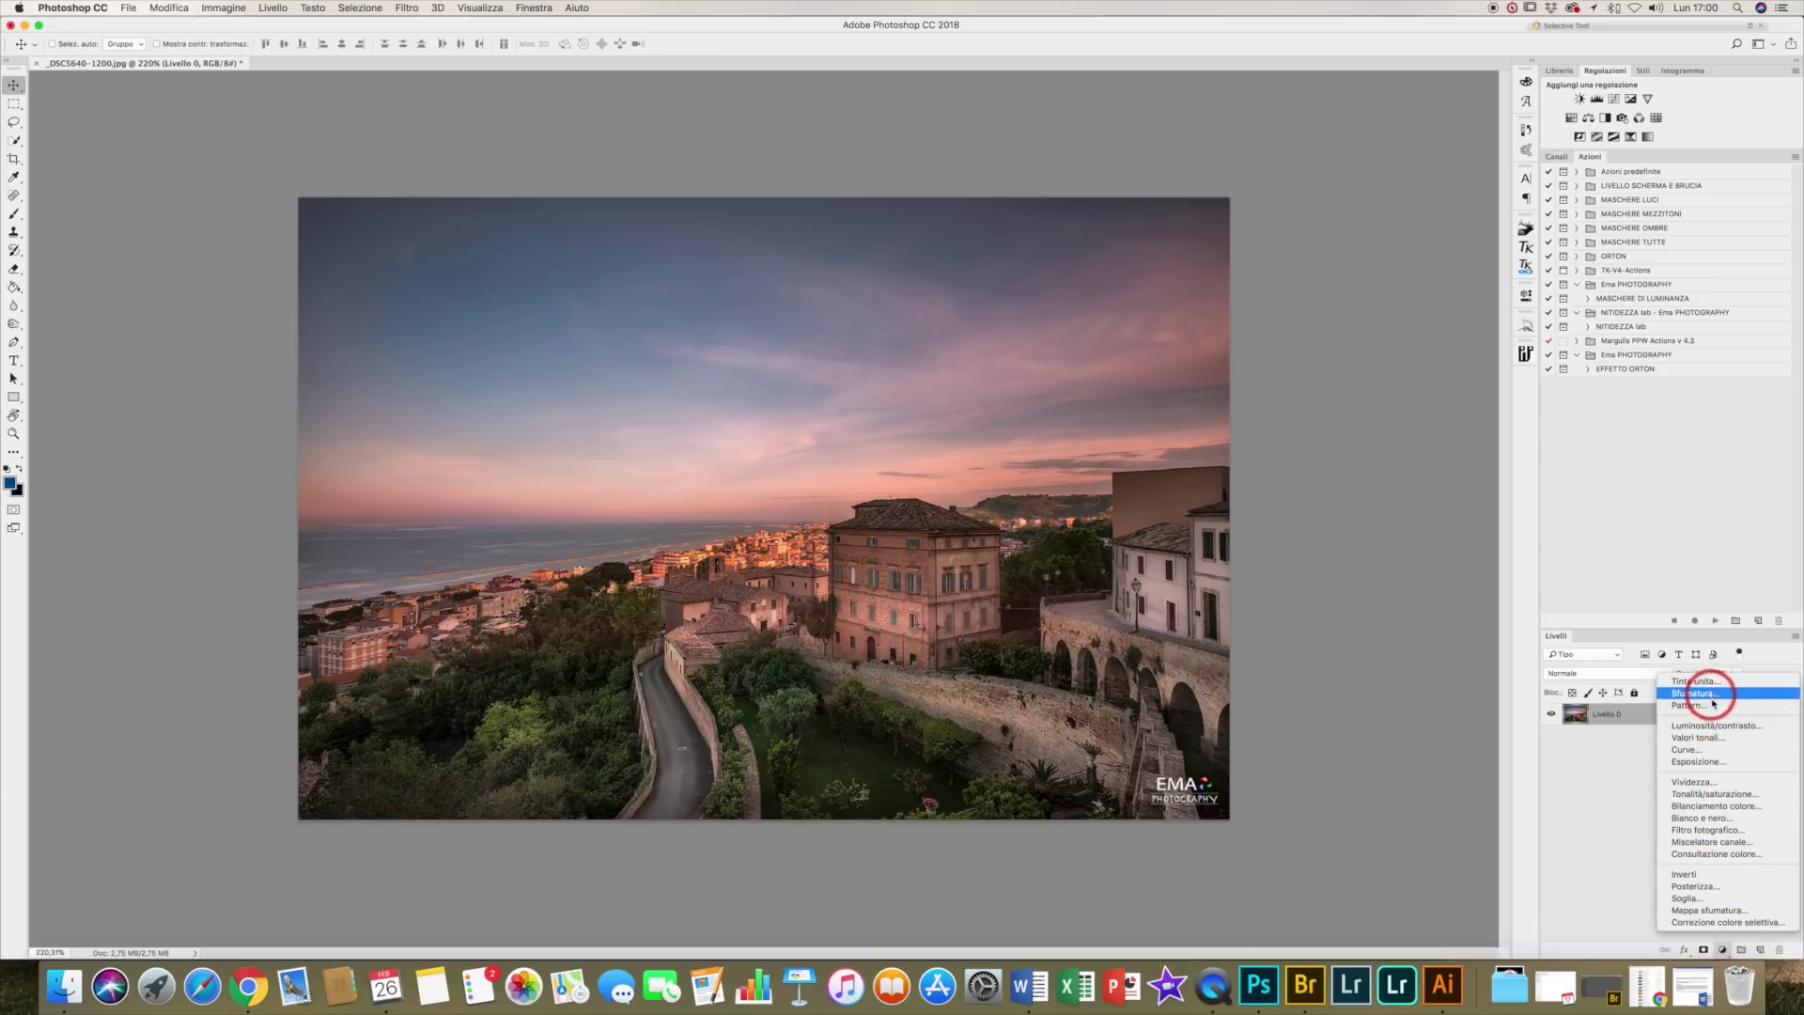
# Add a Luminosità/contrasto 1 adjustment layer above Livello 0 with Brightness 65
pyautogui.click(1424, 550)
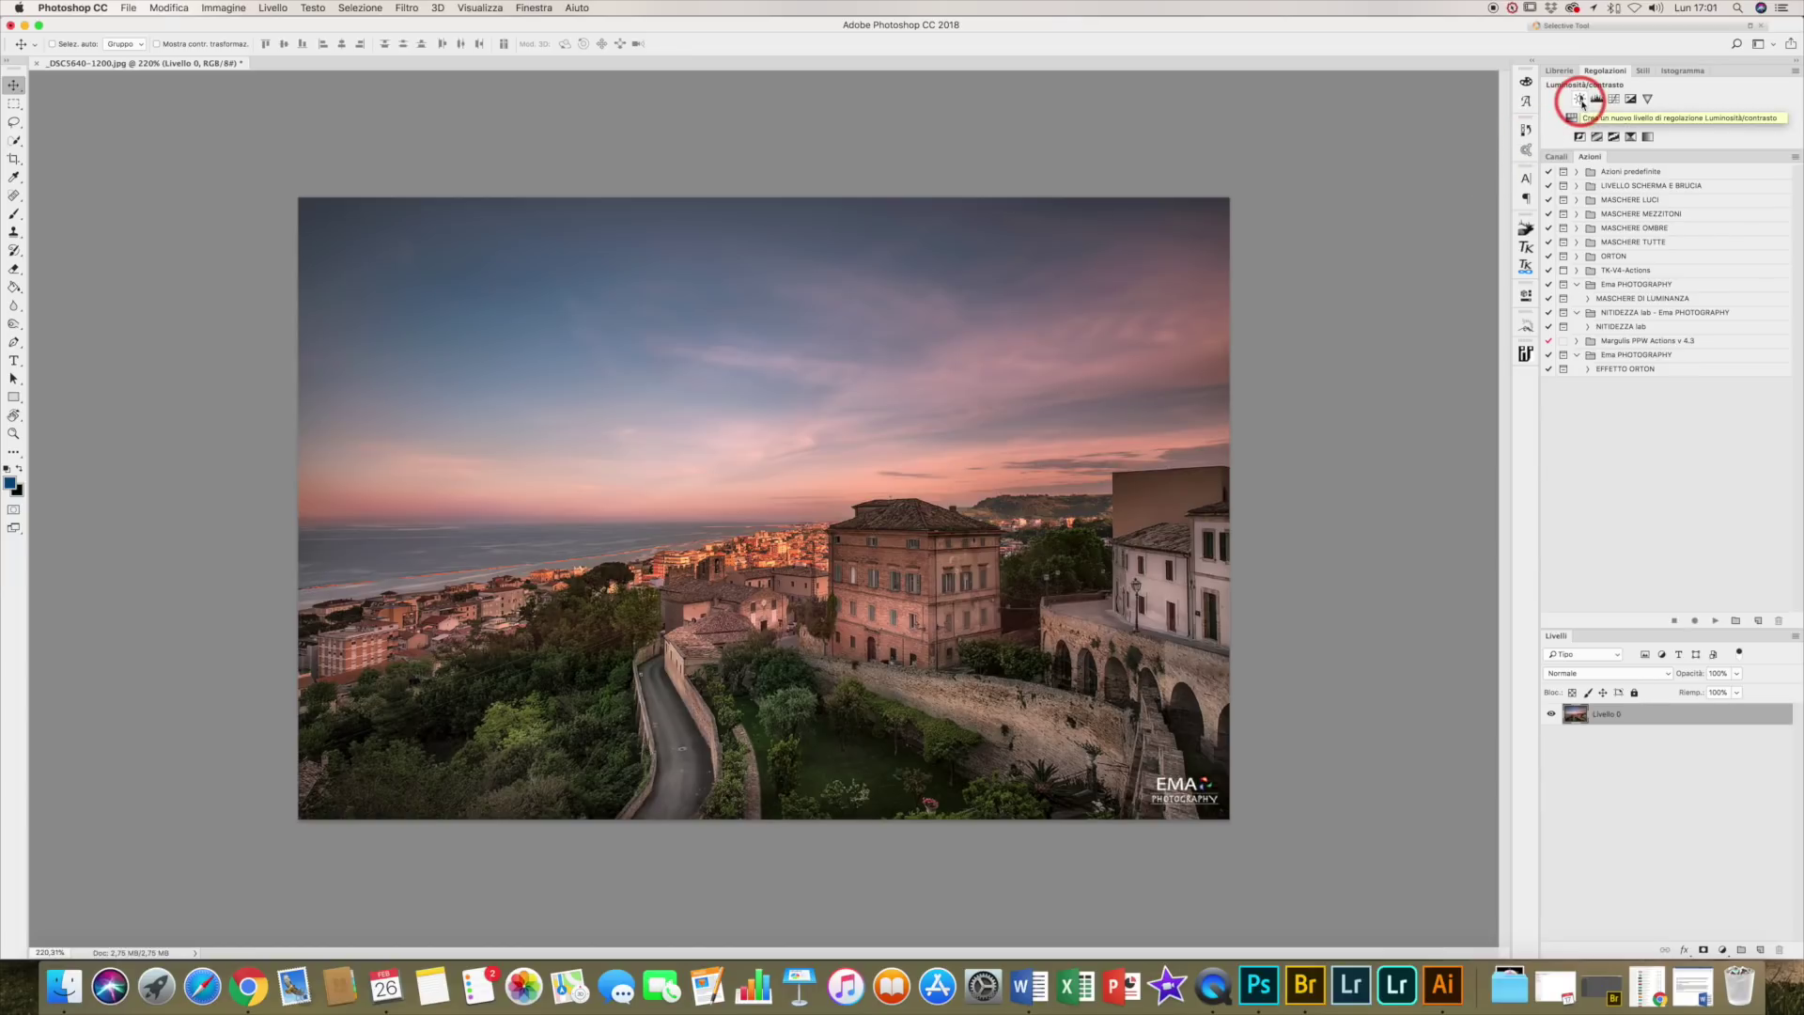
pyautogui.click(1580, 99)
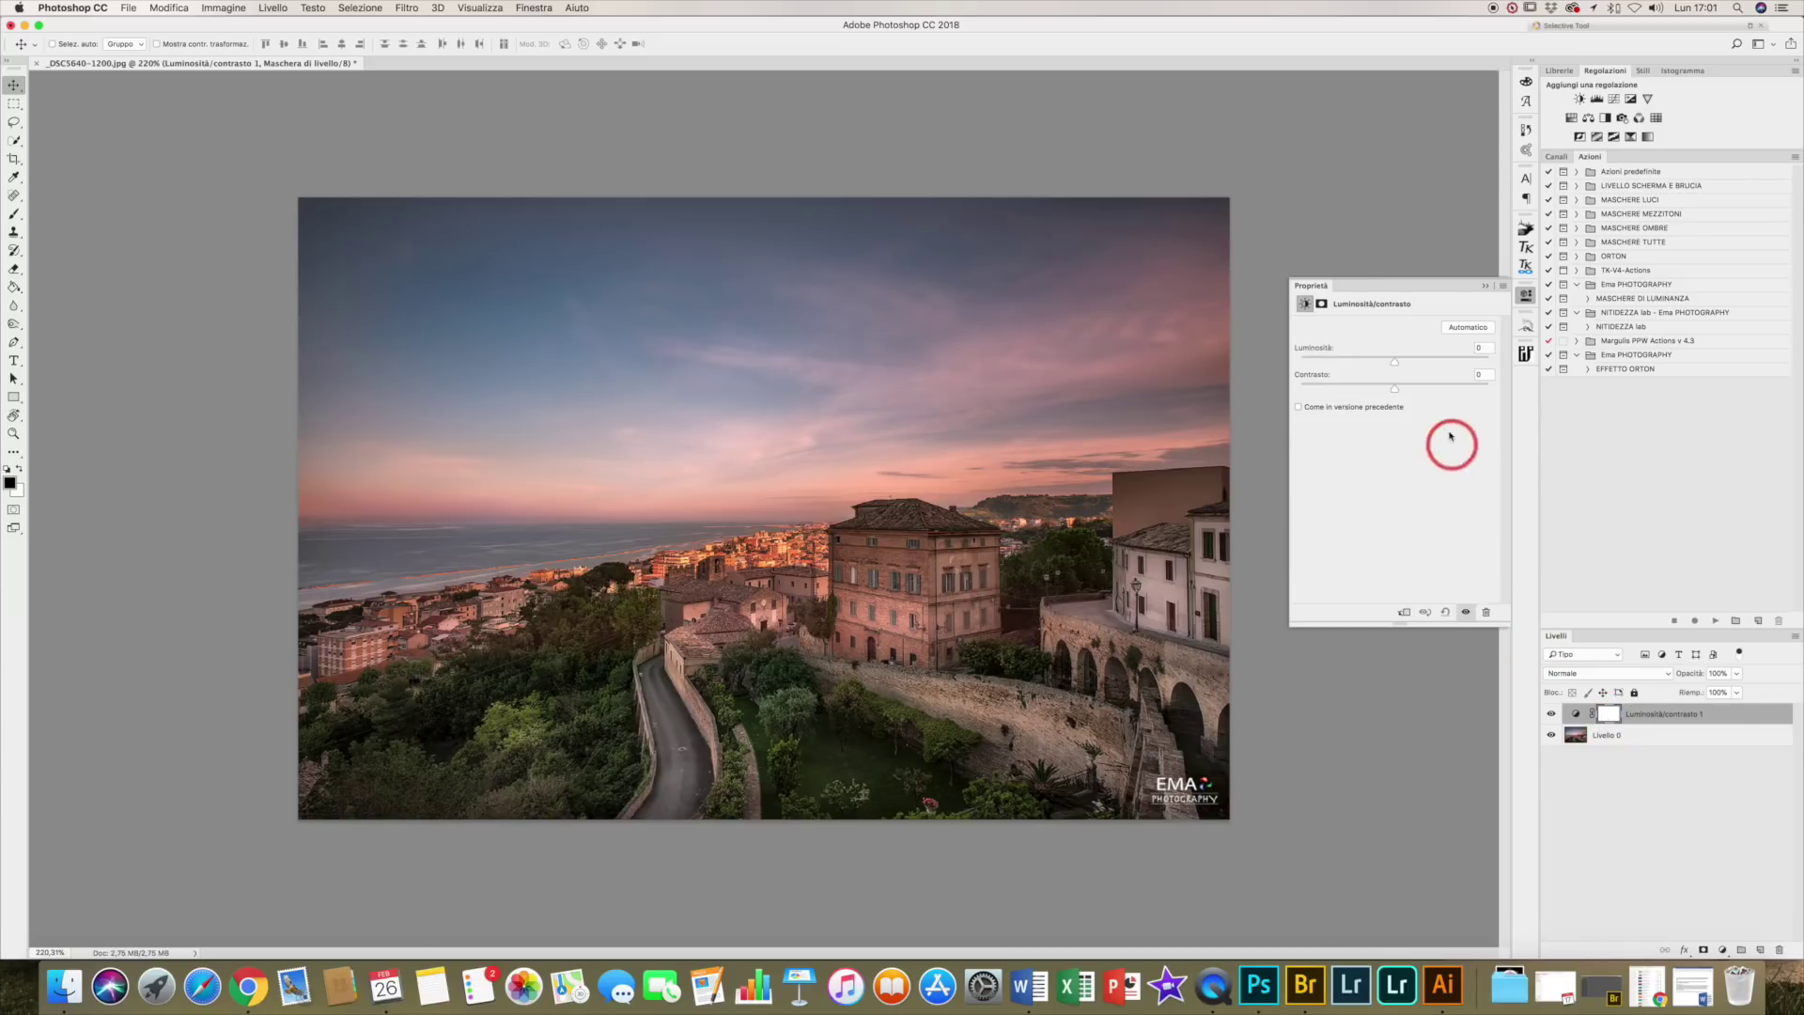
pyautogui.moveTo(1395, 369); pyautogui.dragTo(1435, 366)
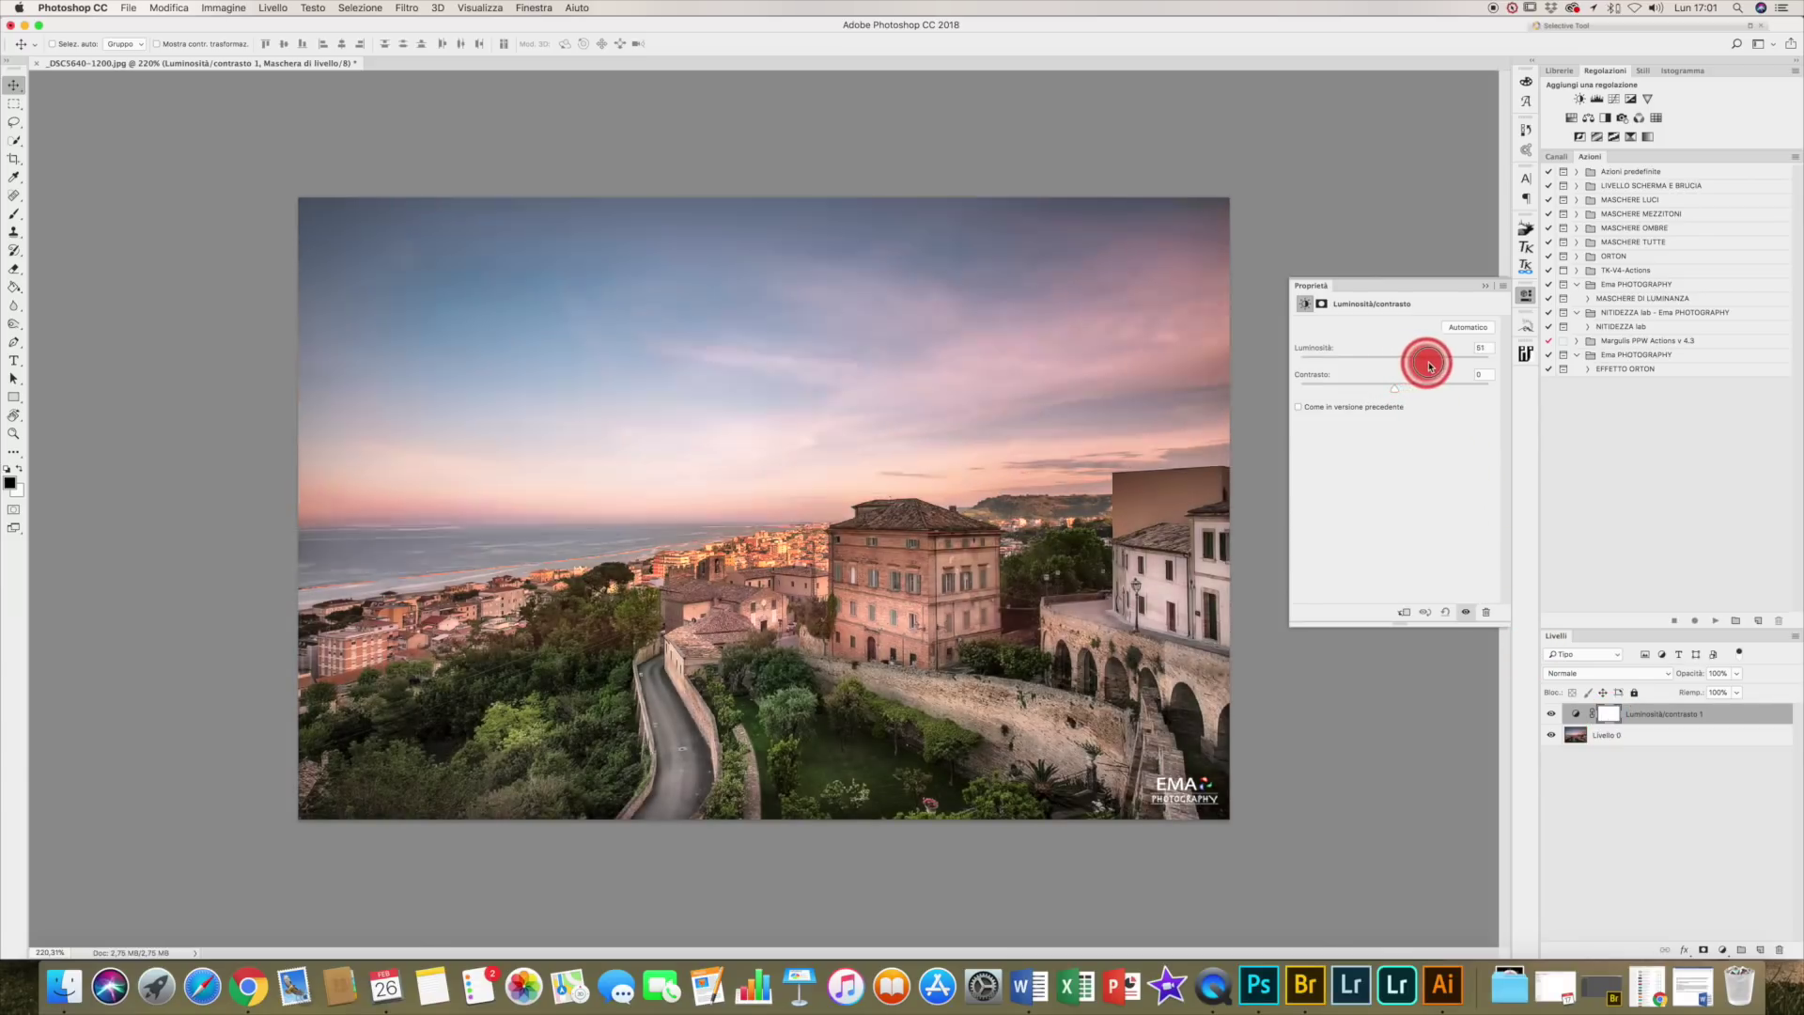
pyautogui.click(1485, 288)
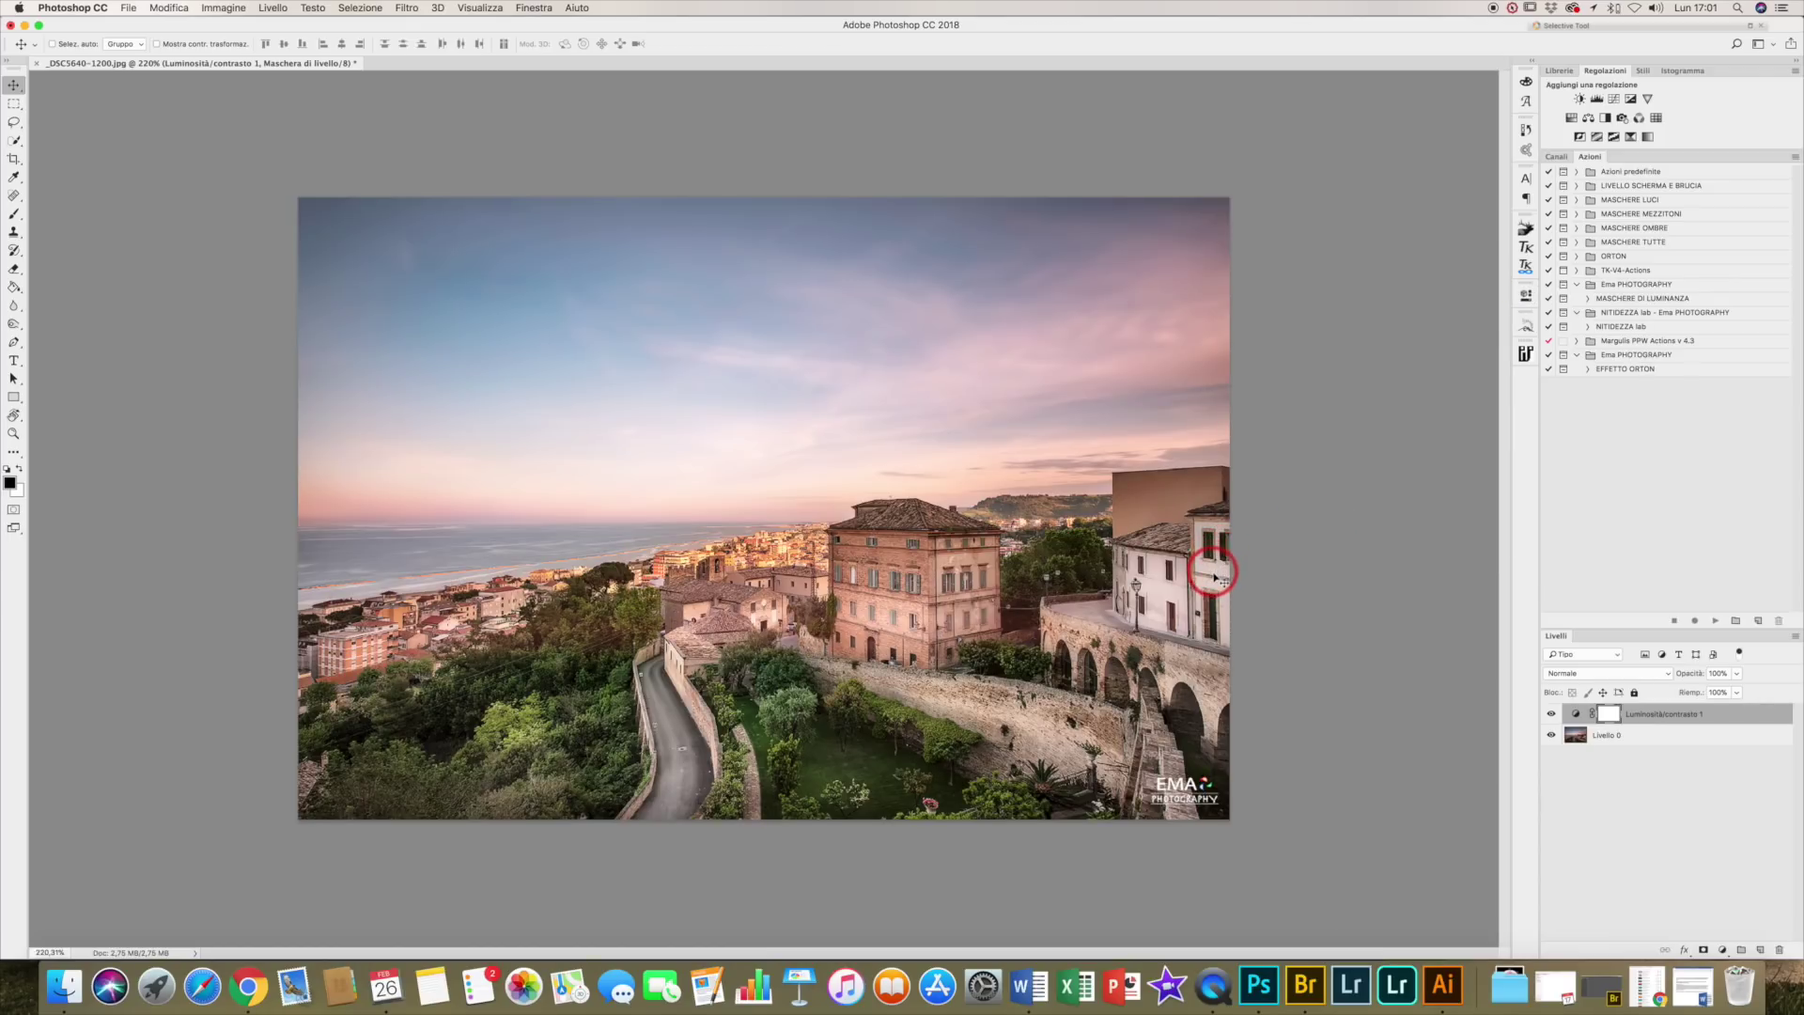
# Lower the Luminosità/contrasto 1 layer's opacity to 14%
pyautogui.click(1551, 714)
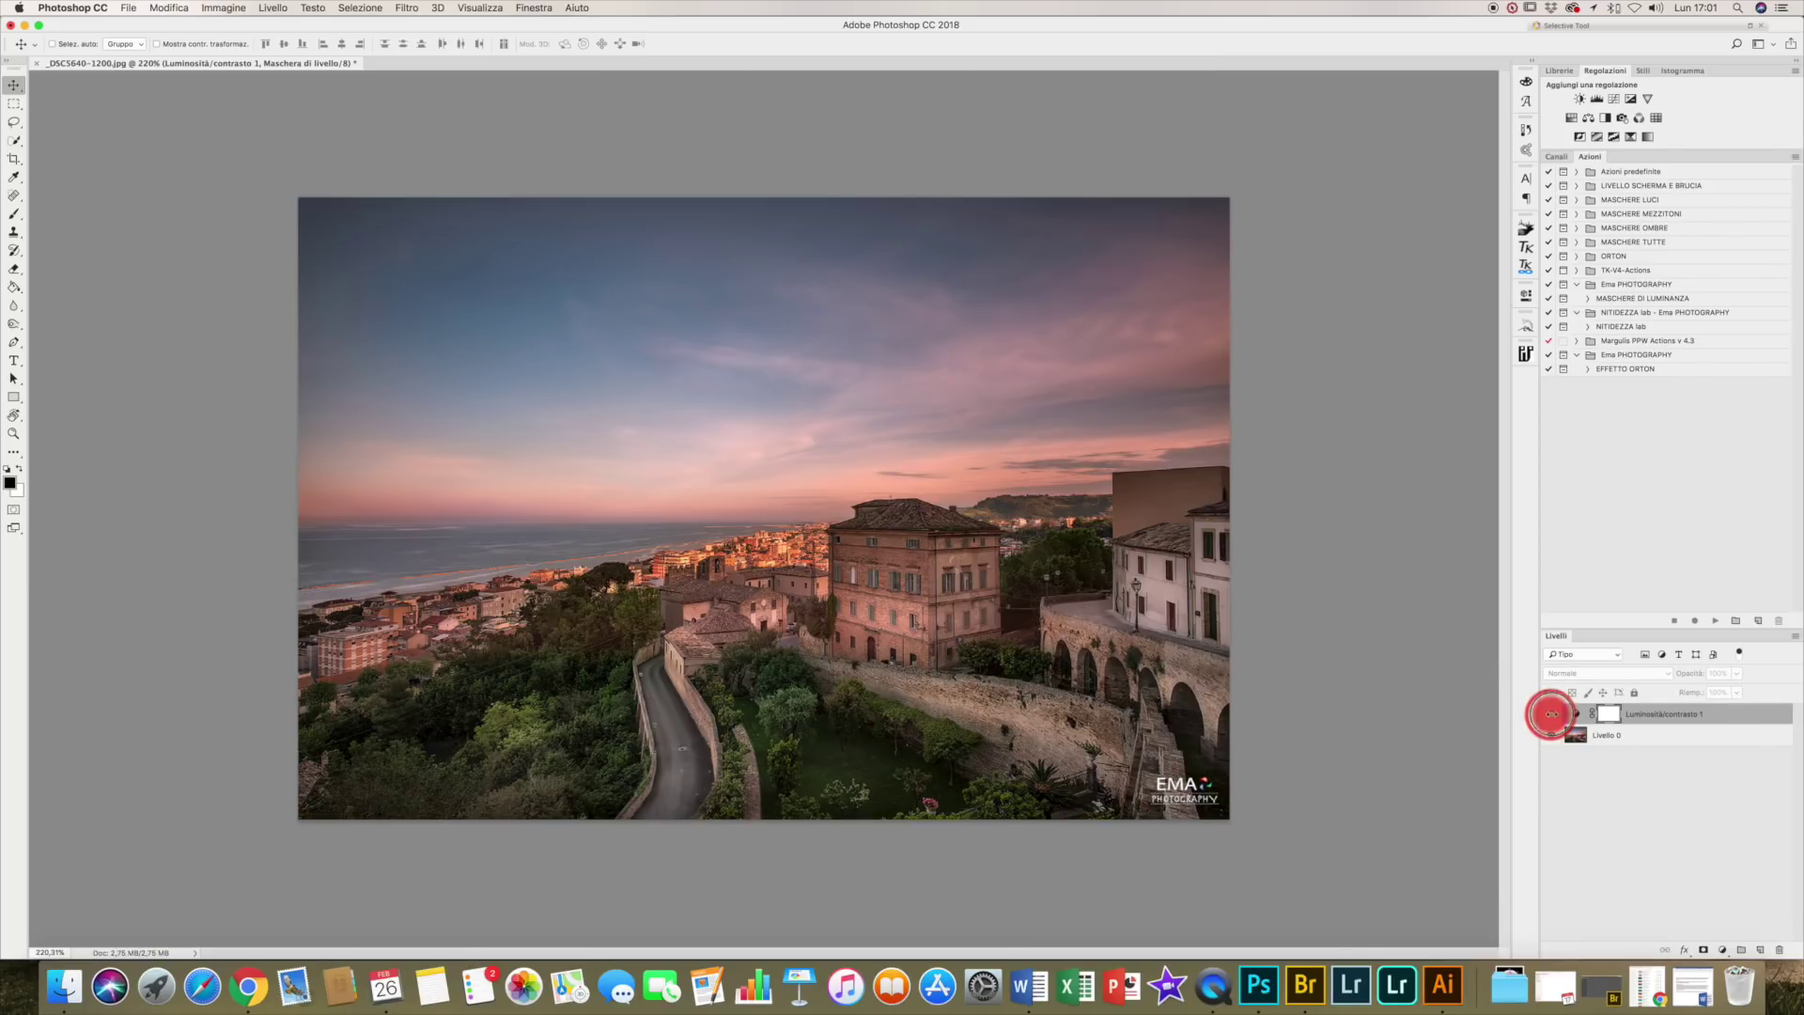
pyautogui.click(1552, 715)
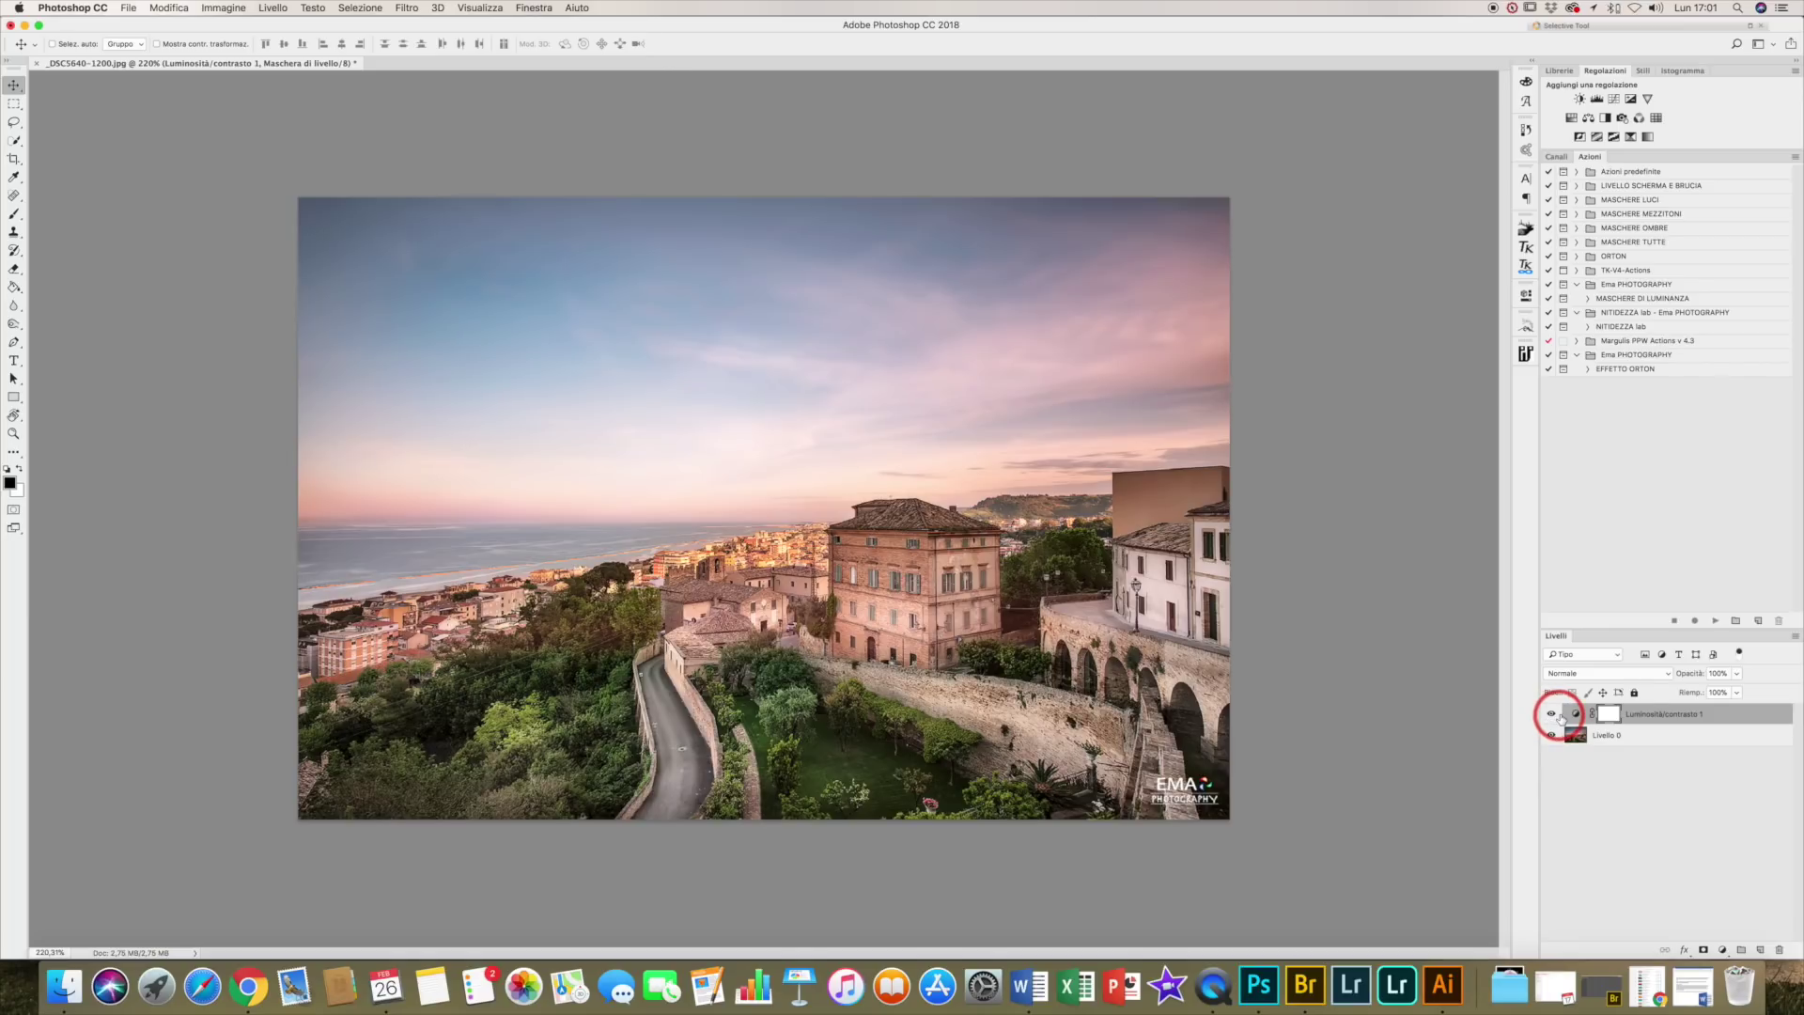
pyautogui.click(1738, 676)
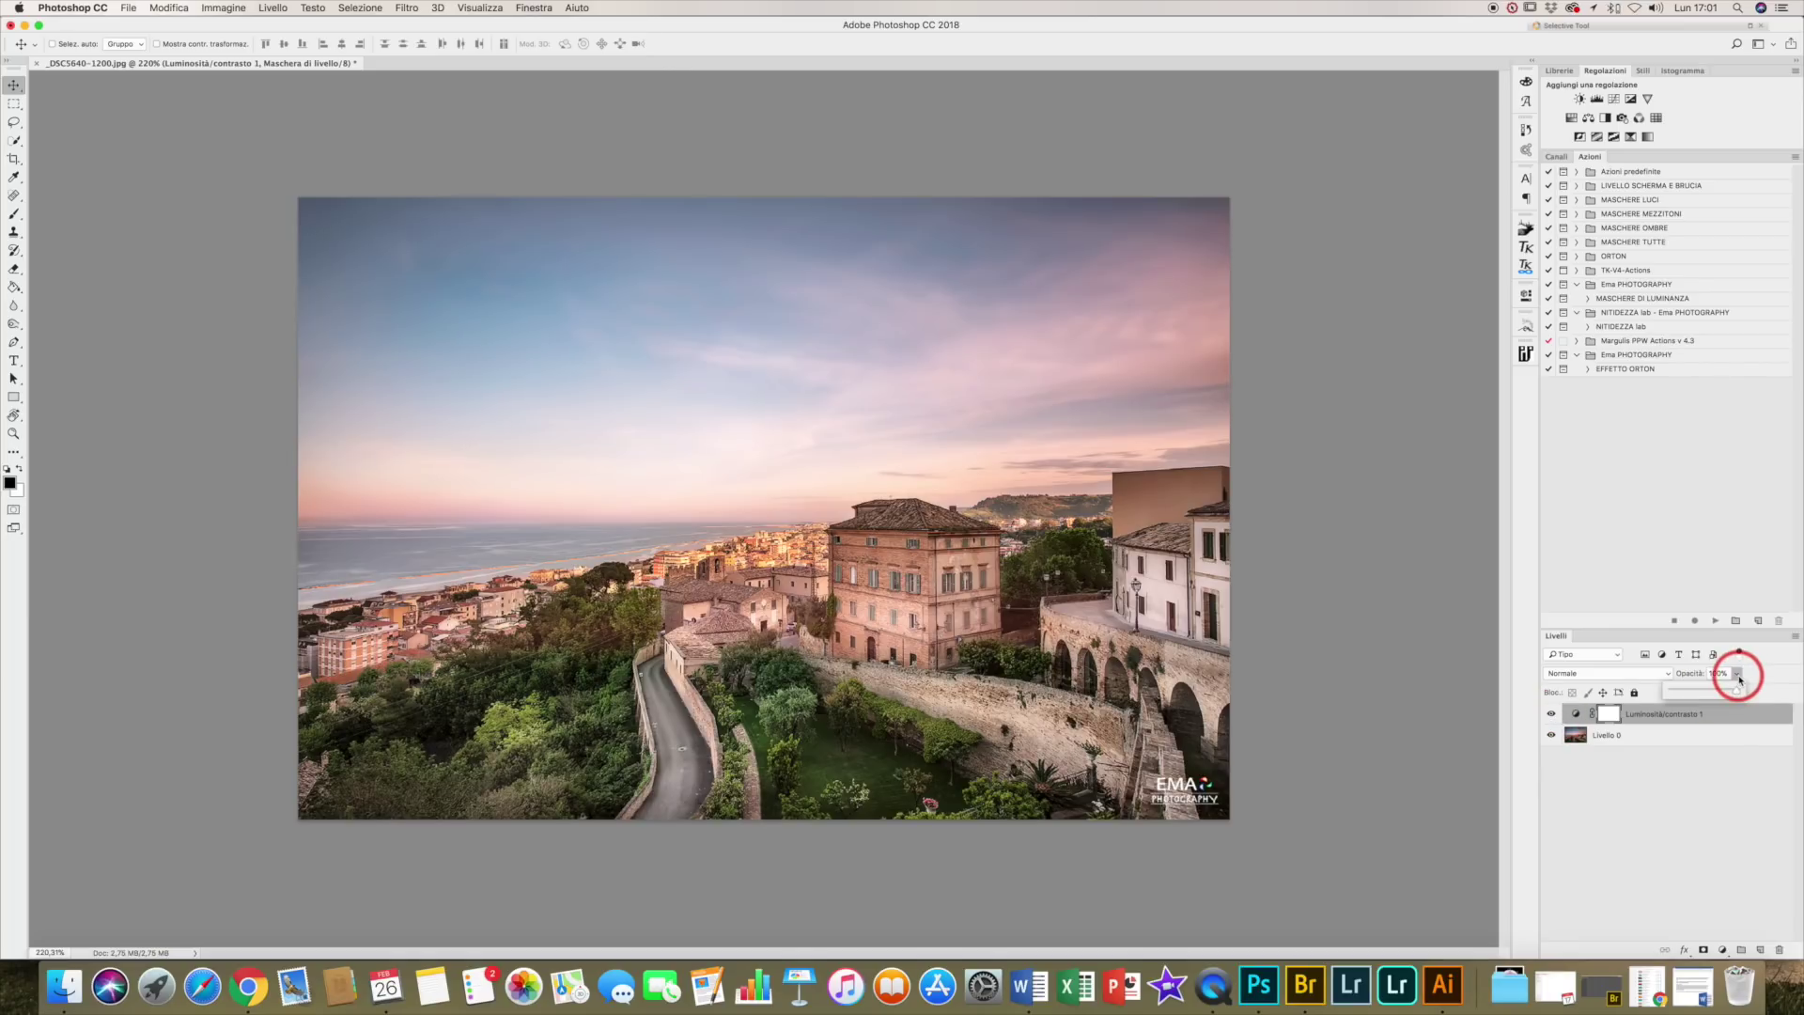
pyautogui.click(1738, 695)
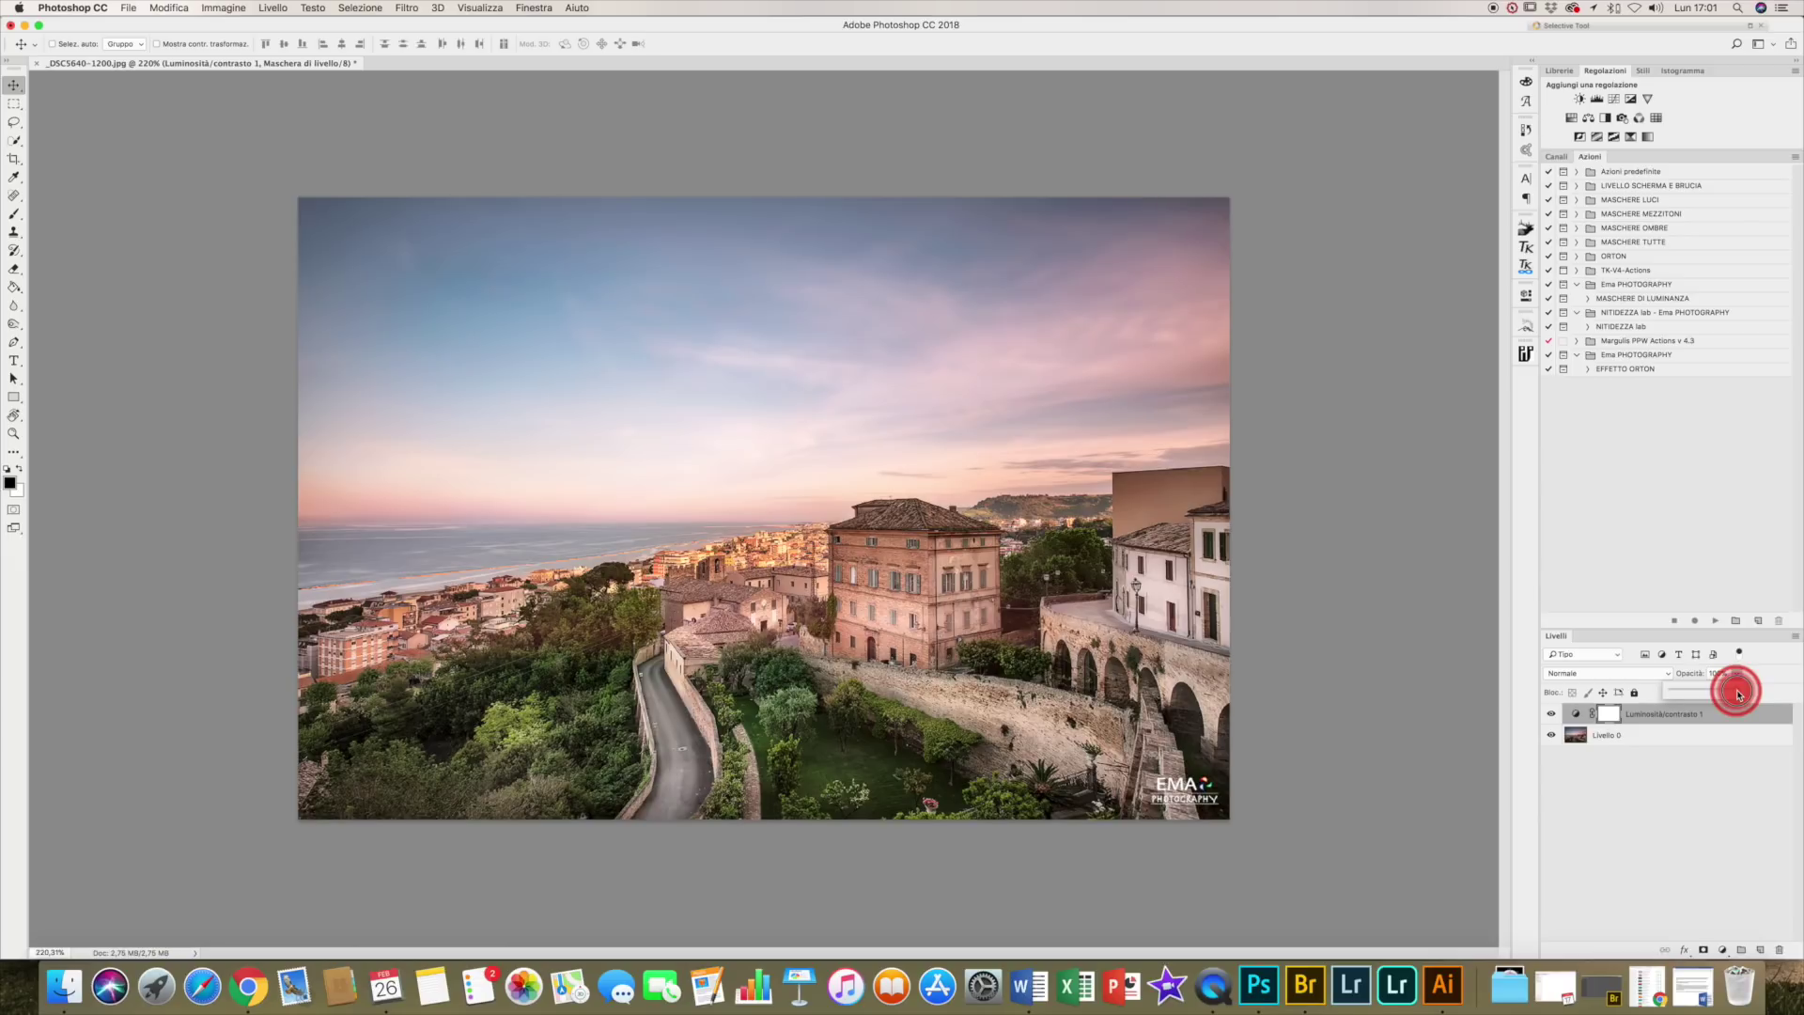
pyautogui.moveTo(1738, 694); pyautogui.dragTo(1684, 696)
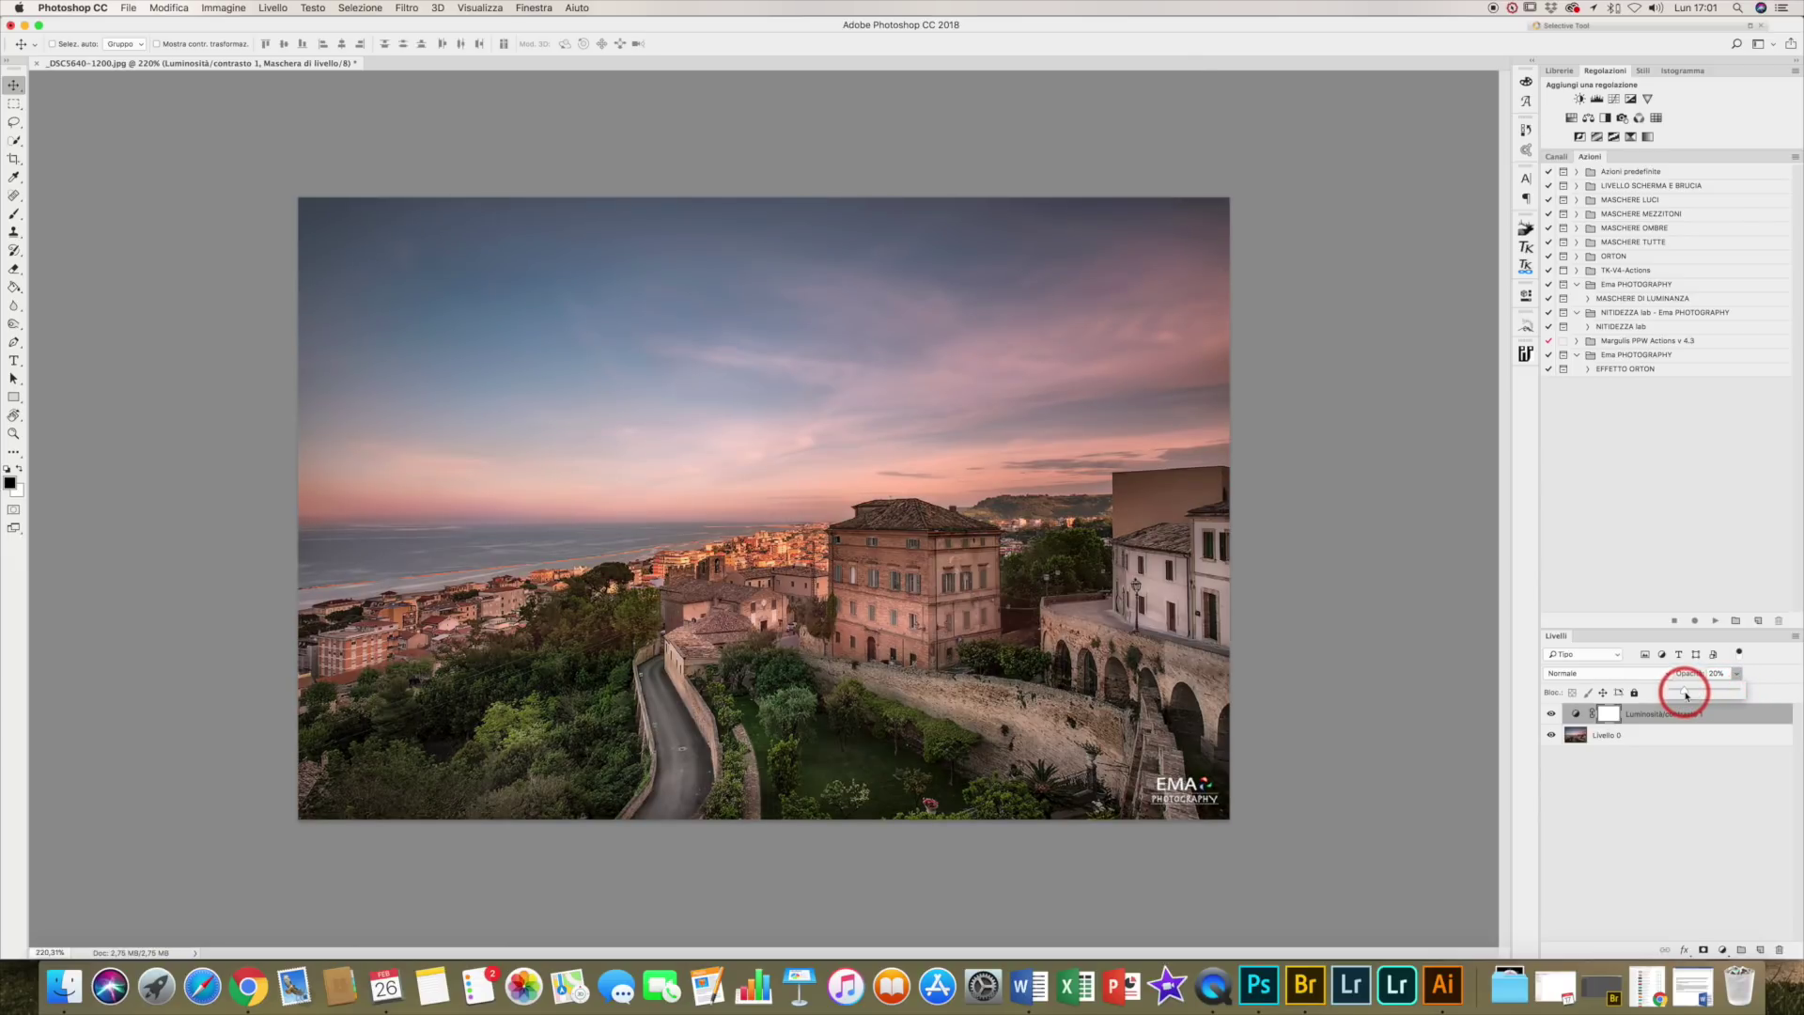
pyautogui.moveTo(1683, 696); pyautogui.dragTo(1678, 695)
# Toggle the brightness layer's visibility to compare the photo with and without it
pyautogui.click(1551, 716)
pyautogui.click(1551, 716)
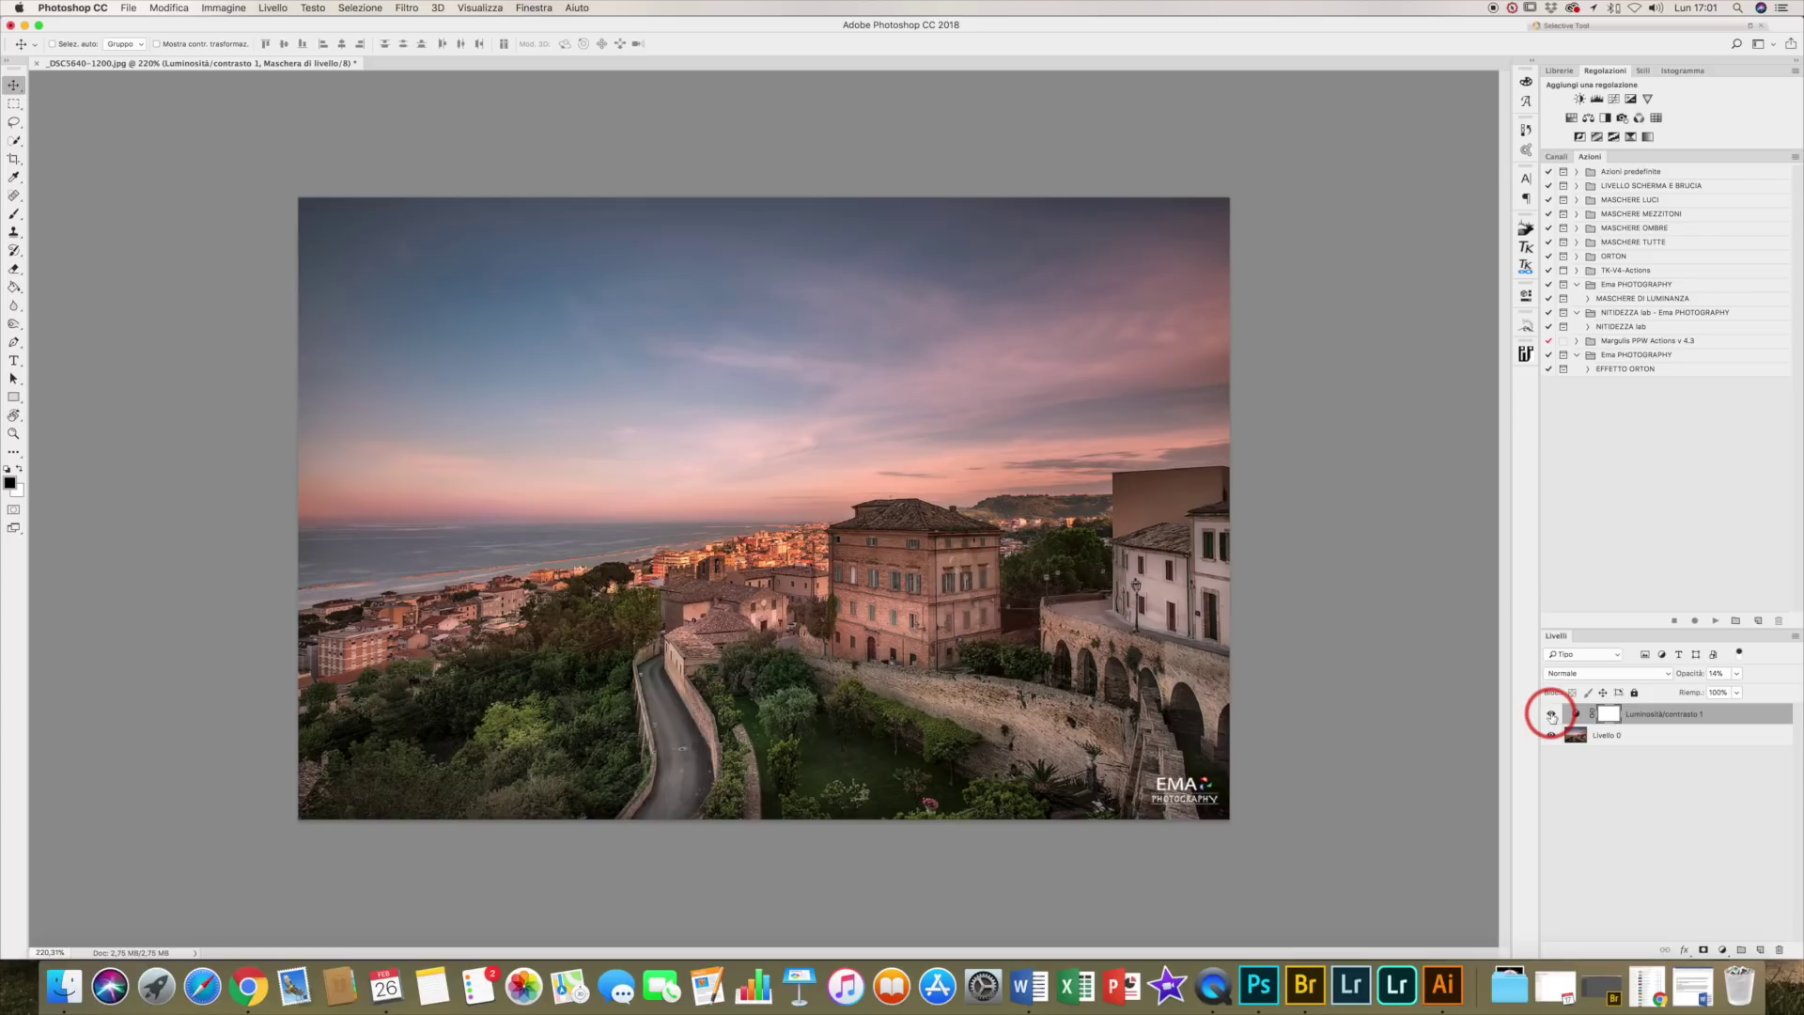
pyautogui.click(1551, 716)
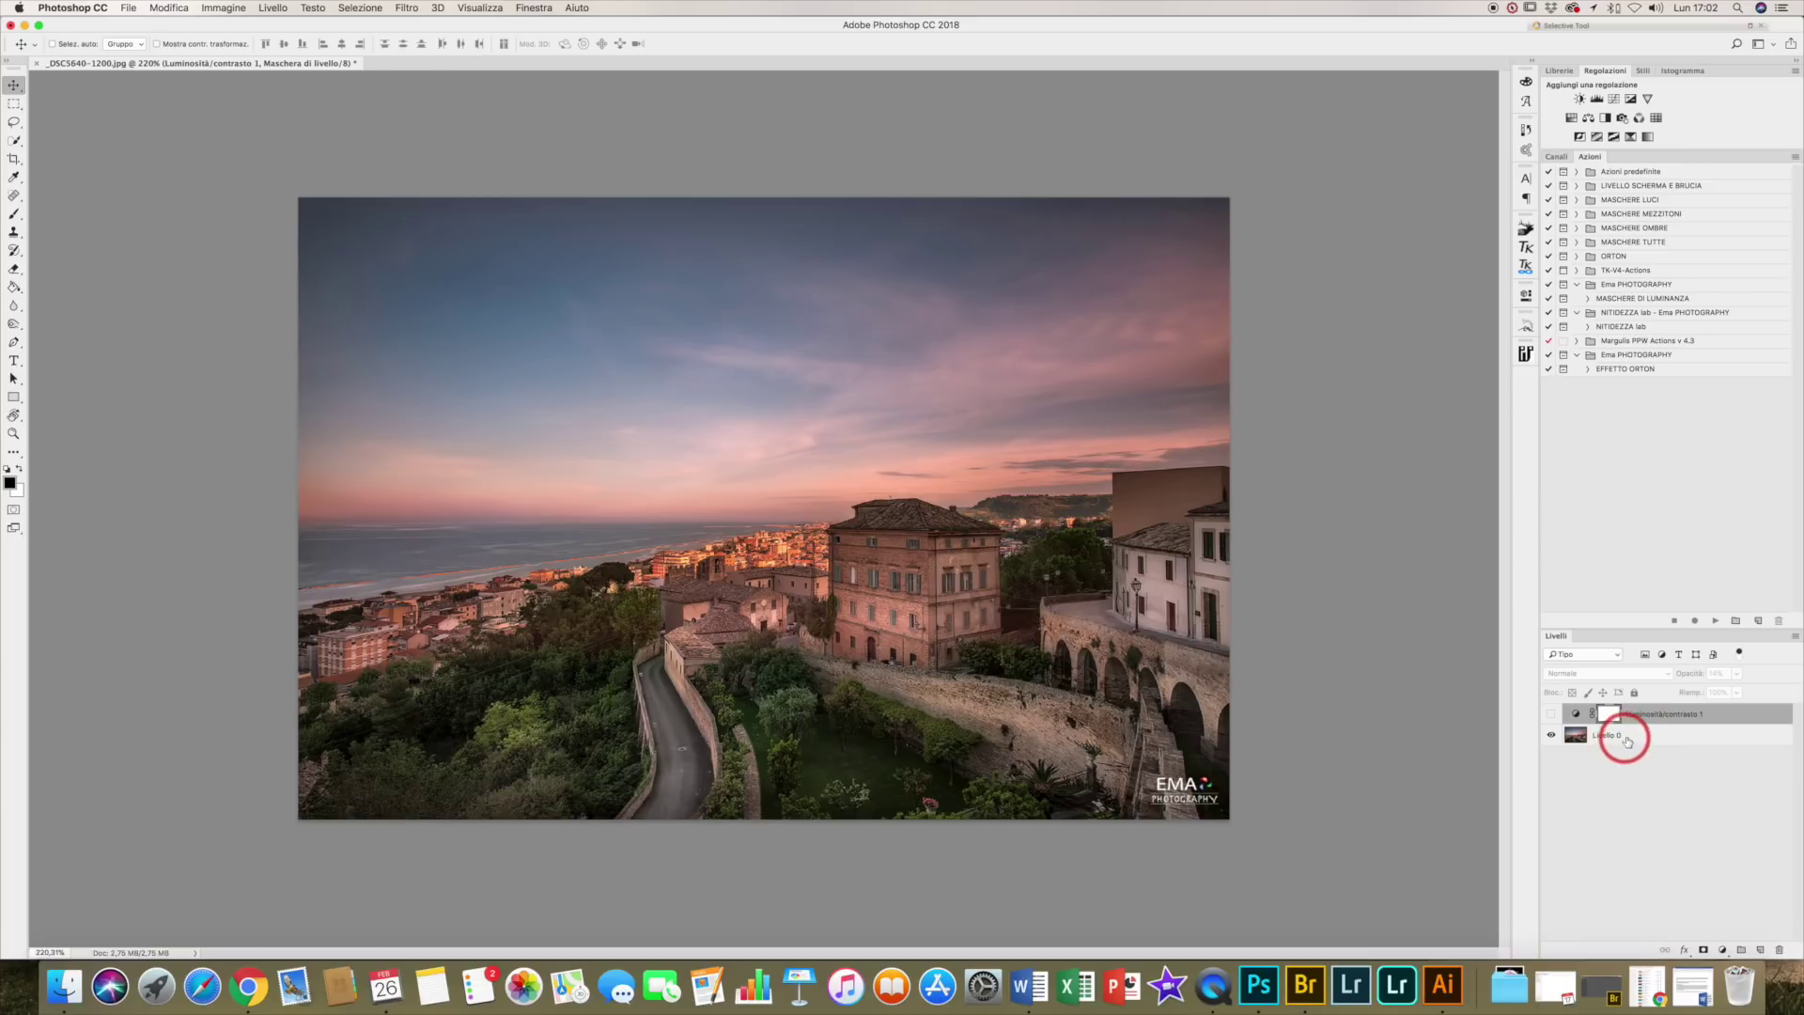
pyautogui.click(1552, 716)
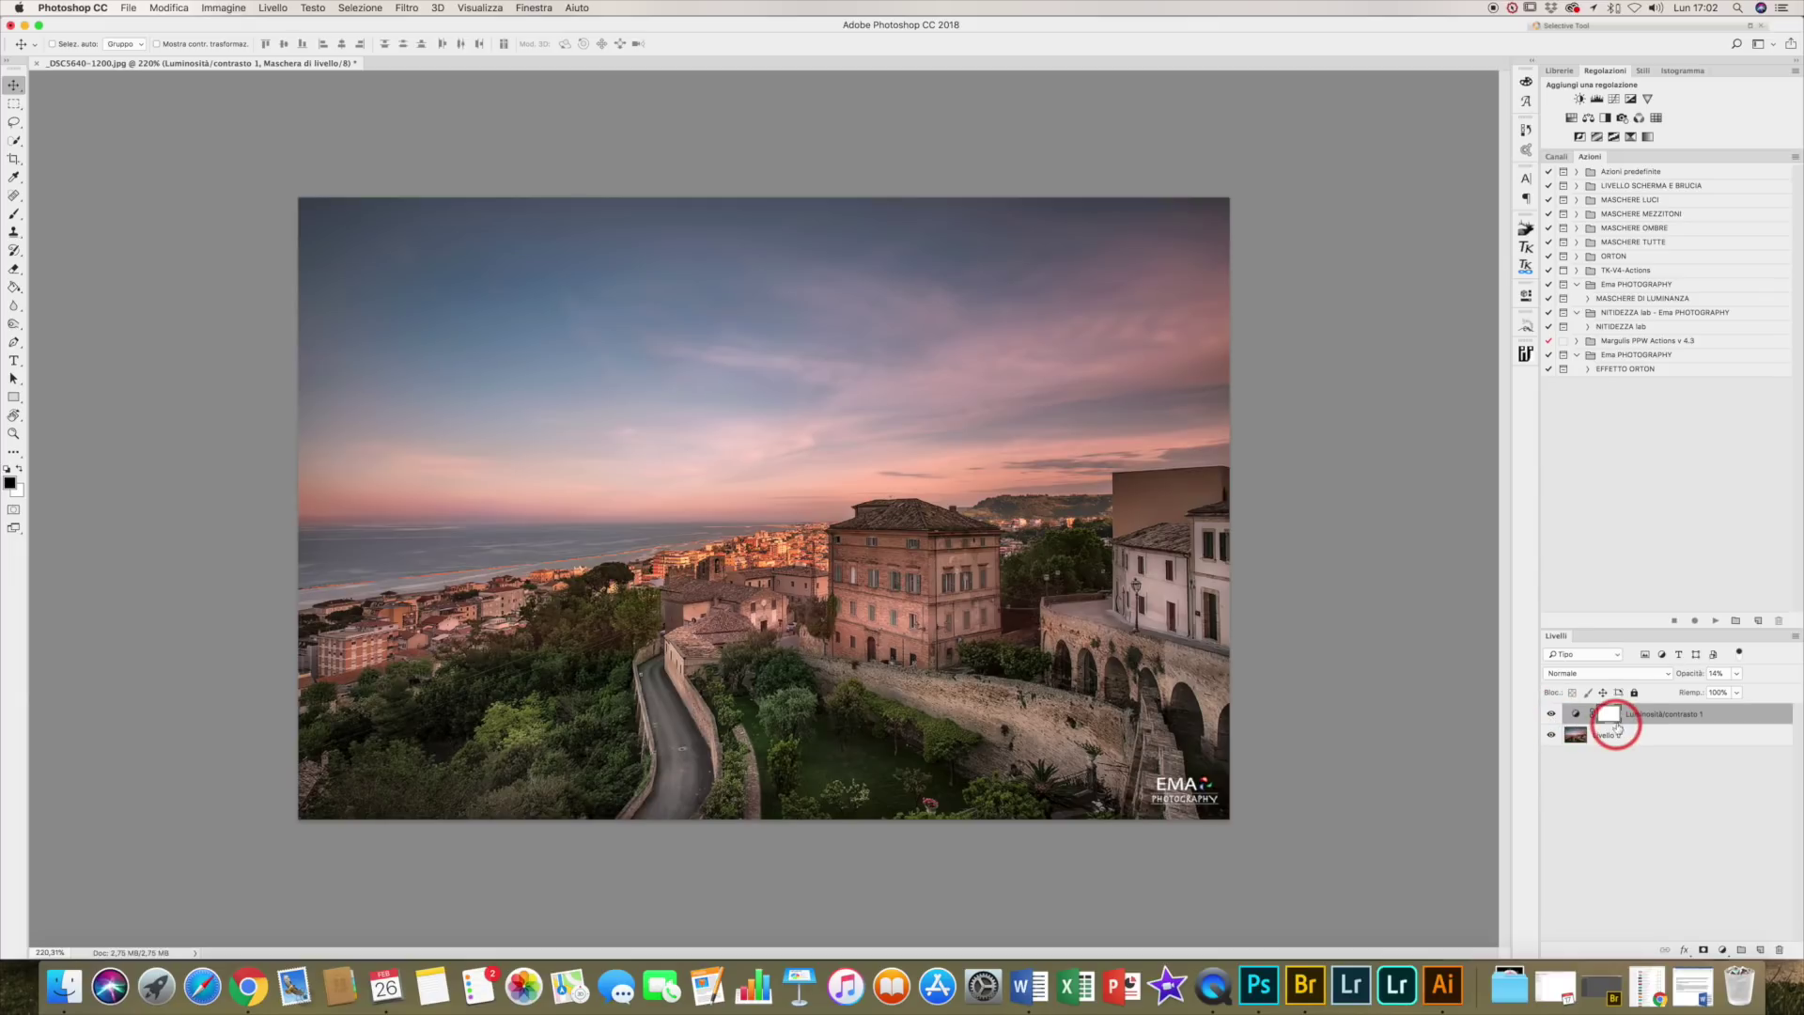
# Add a Valori tonali 1 levels layer with black input 28 and white input 234
pyautogui.click(1597, 100)
pyautogui.moveTo(1315, 426); pyautogui.dragTo(1330, 426)
pyautogui.moveTo(1490, 427); pyautogui.dragTo(1476, 427)
pyautogui.moveTo(1332, 427); pyautogui.dragTo(1335, 426)
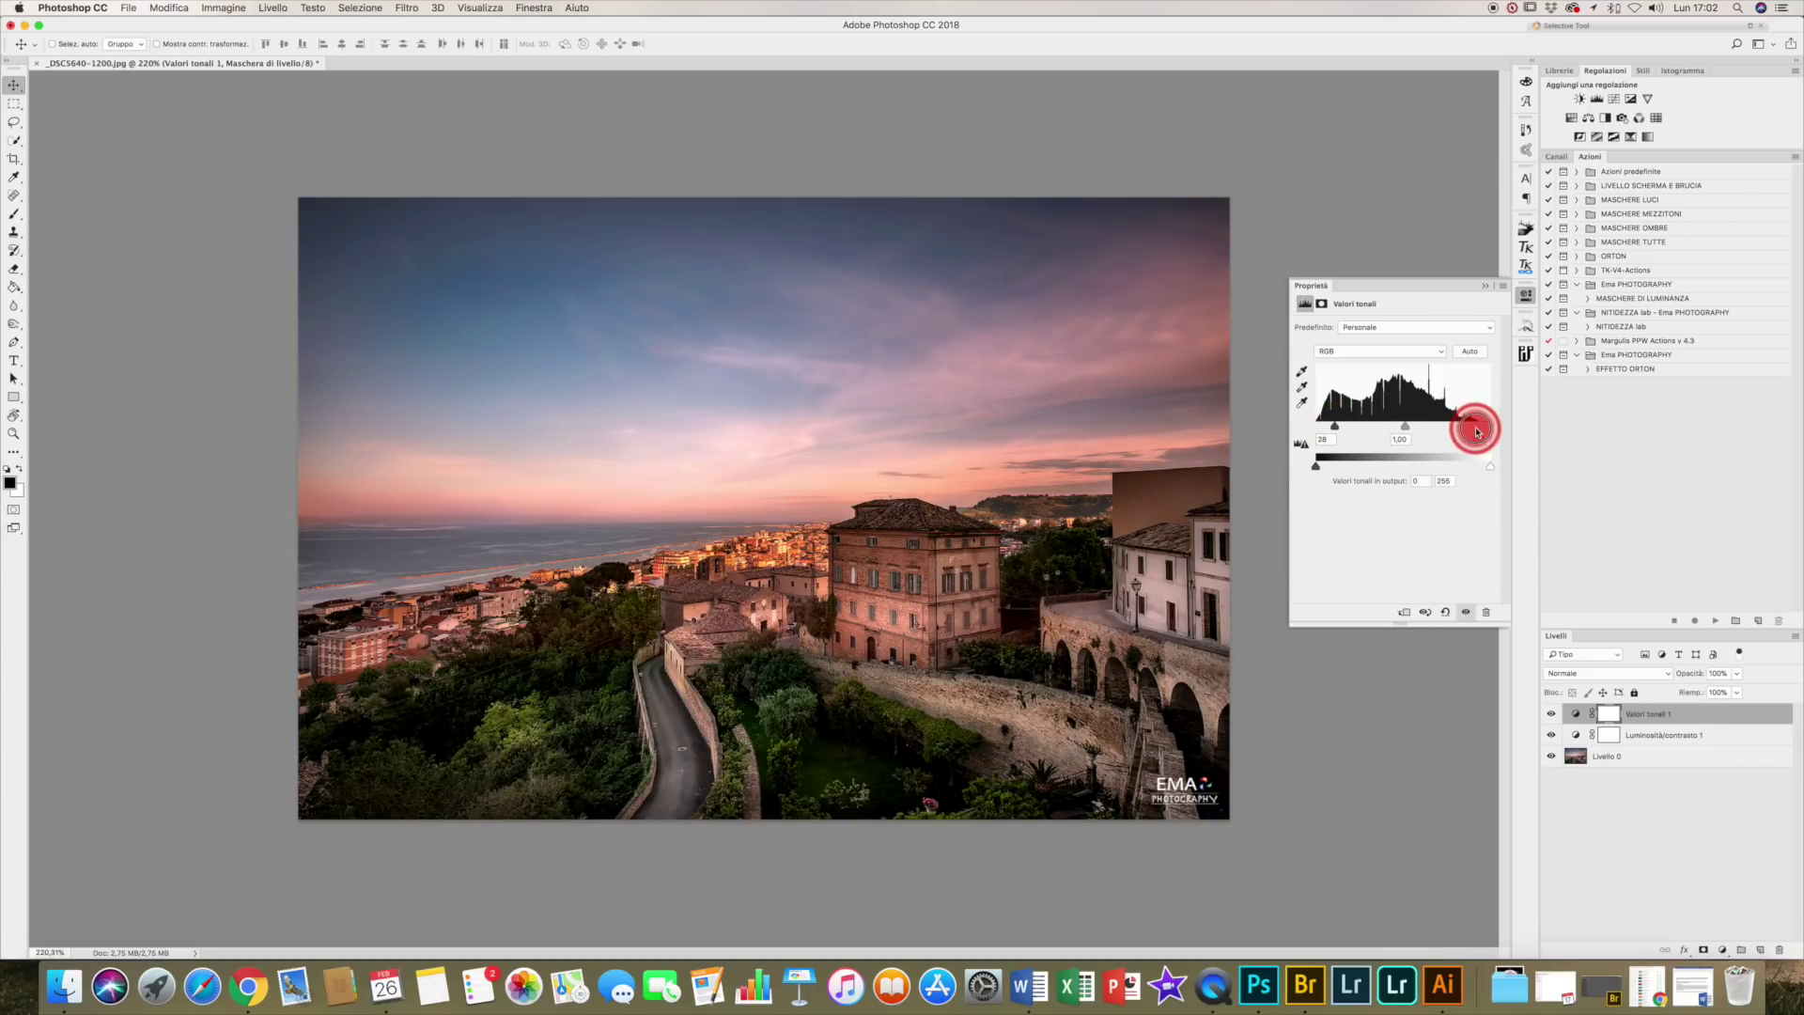
pyautogui.click(1484, 286)
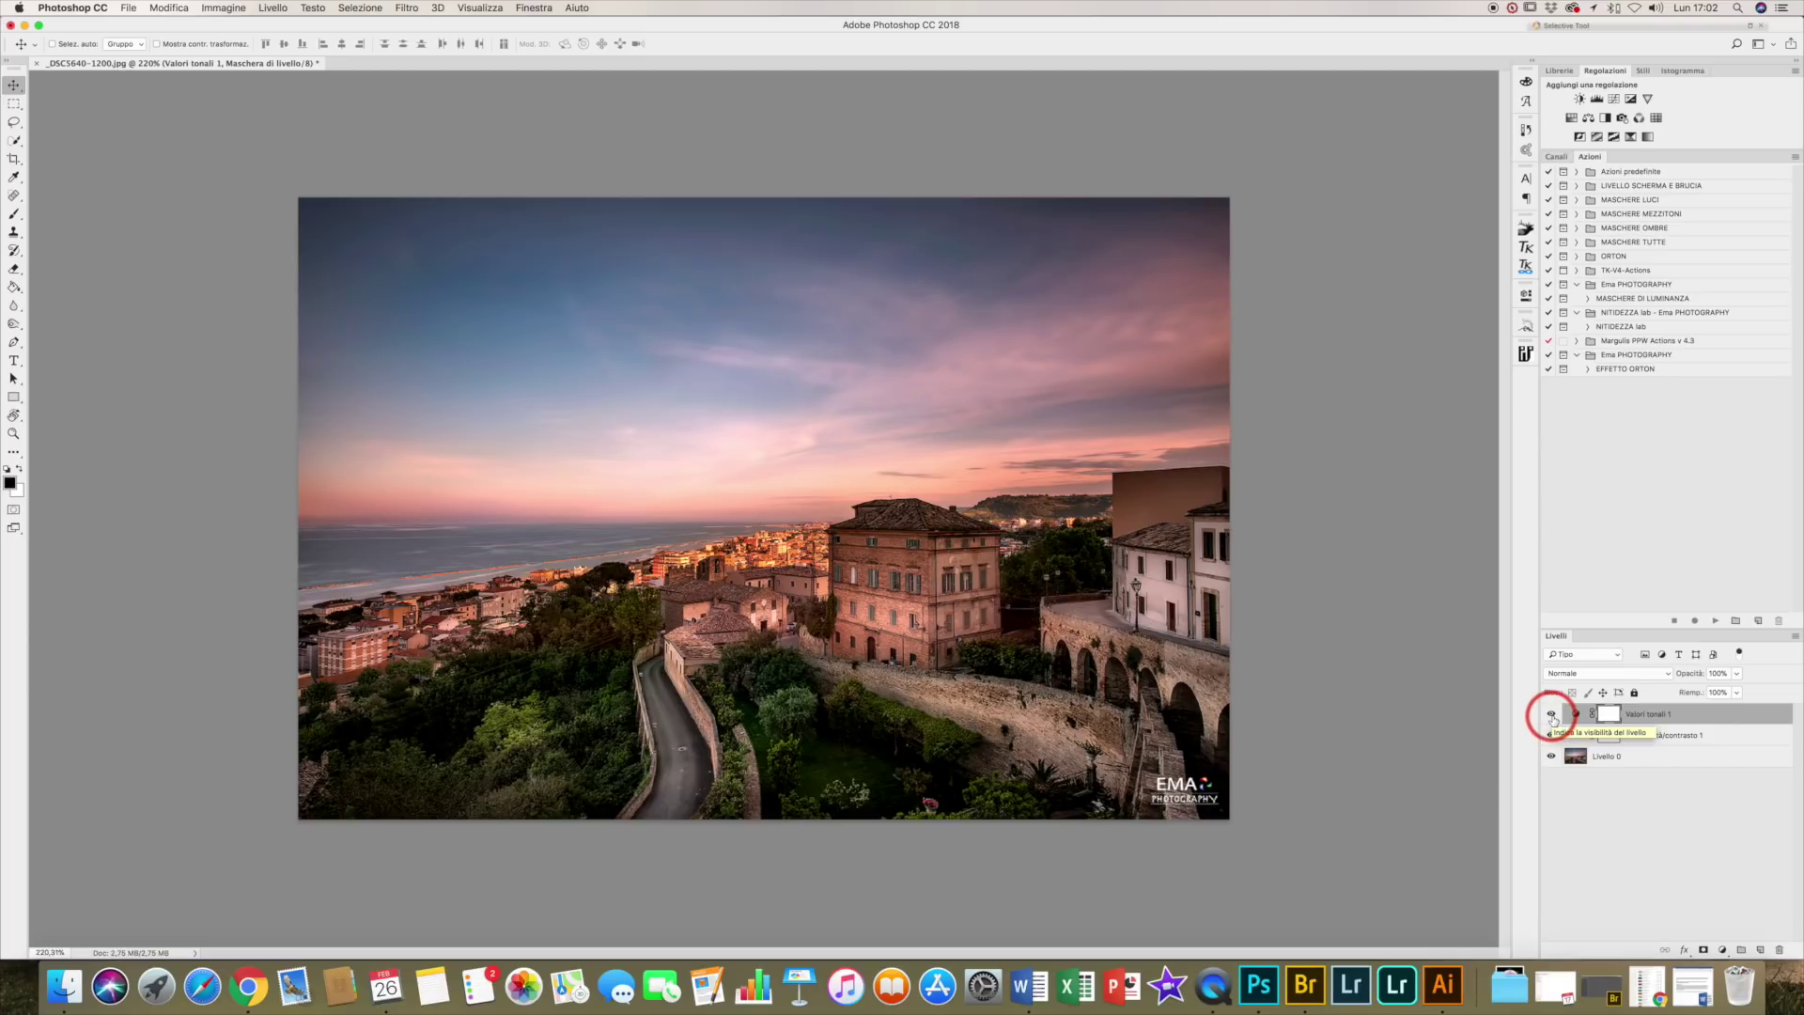
# Lower the Valori tonali 1 layer's opacity to 13%
pyautogui.click(1552, 716)
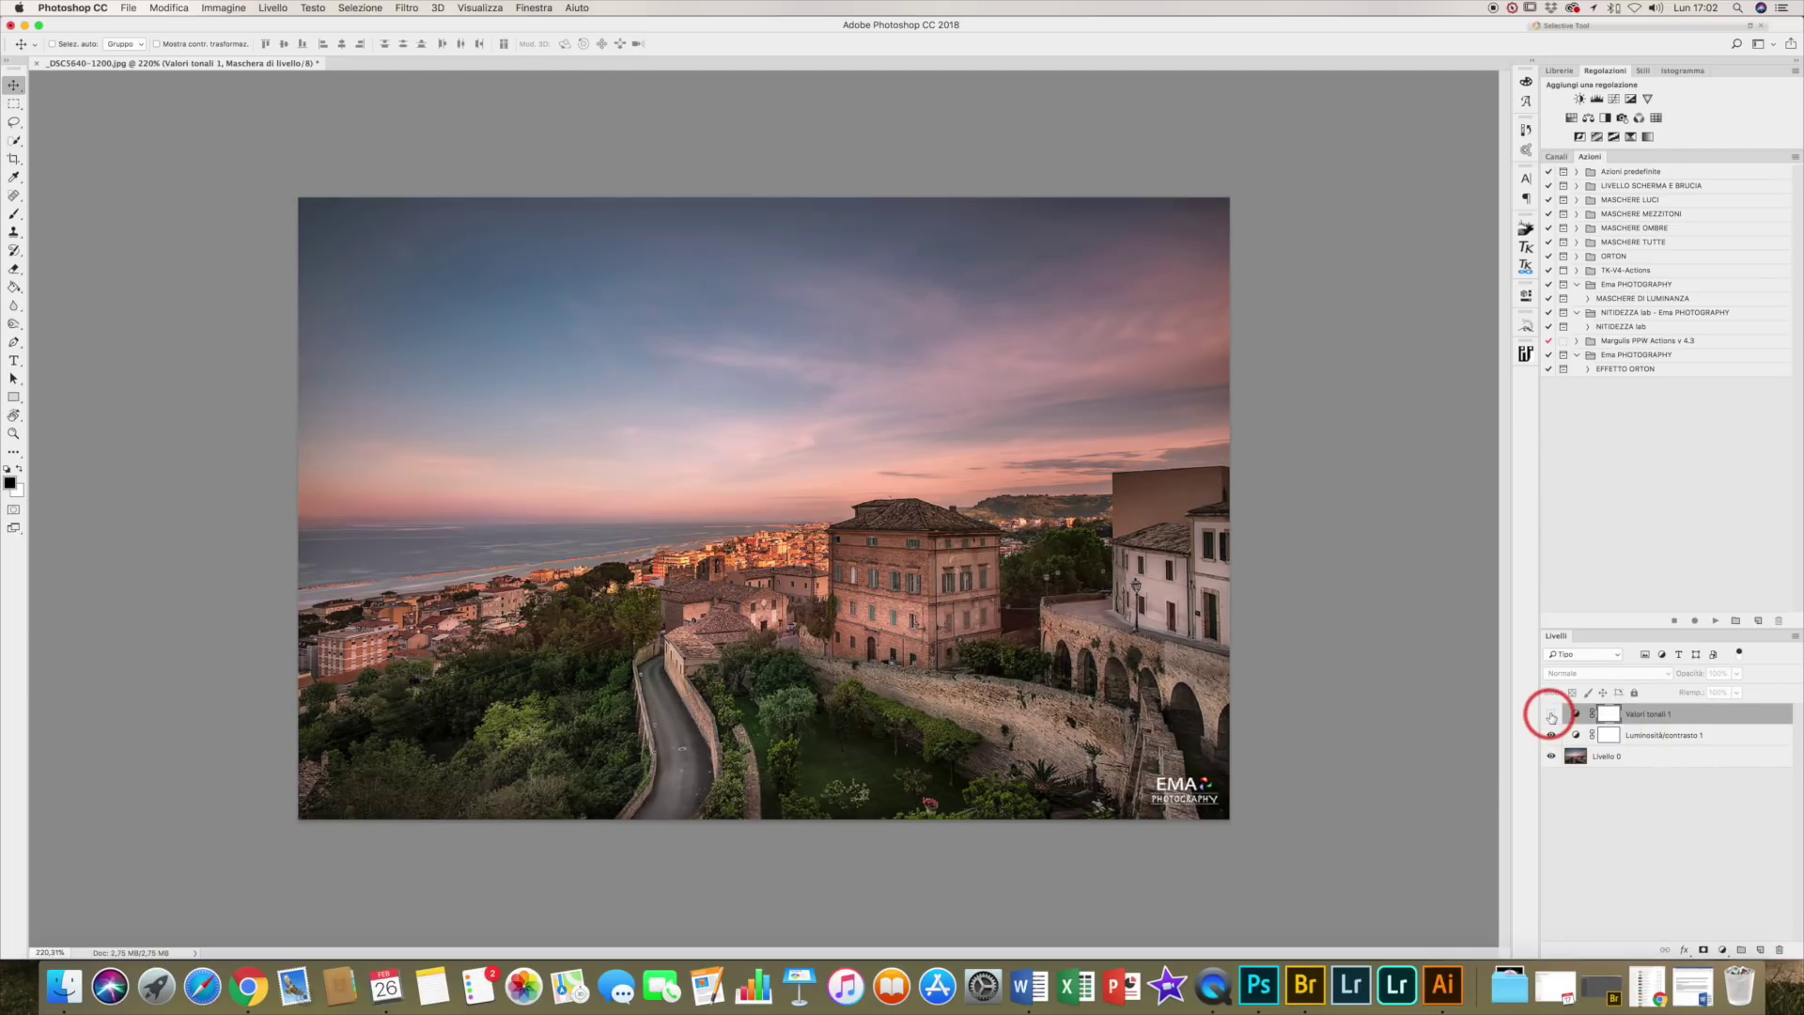
pyautogui.click(1551, 715)
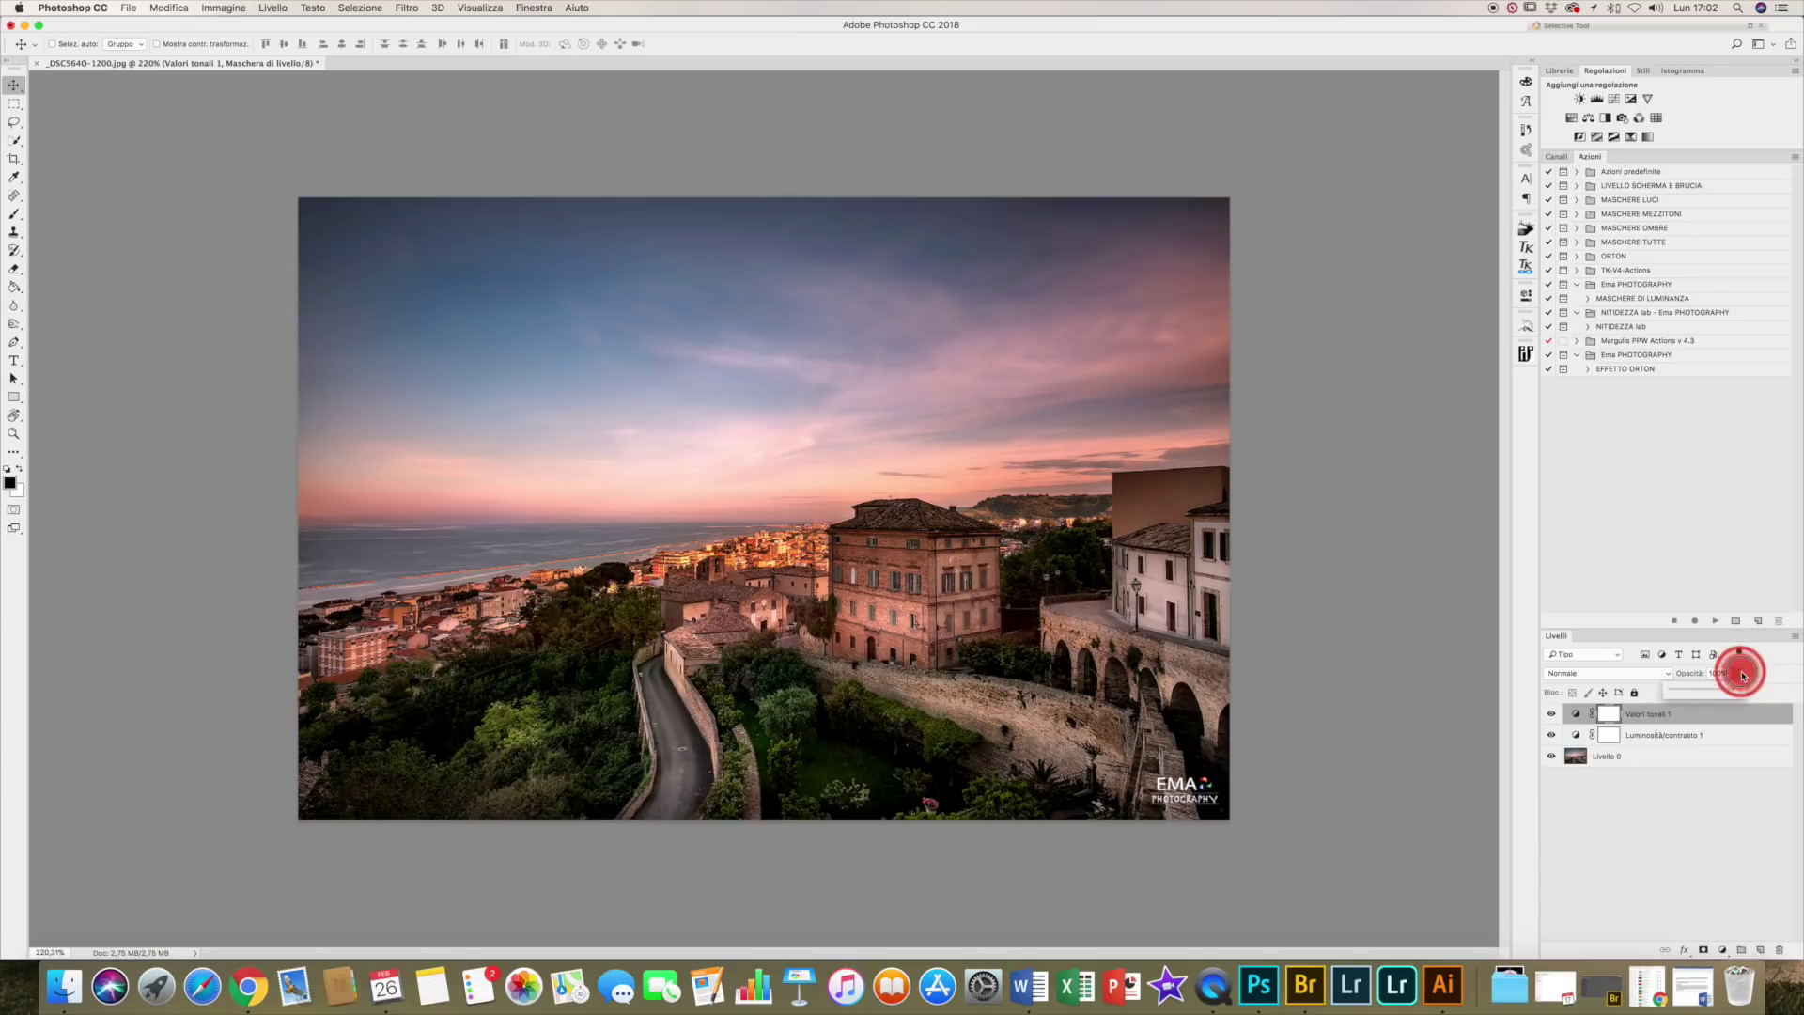
pyautogui.moveTo(1741, 673); pyautogui.dragTo(1679, 692)
pyautogui.click(1552, 716)
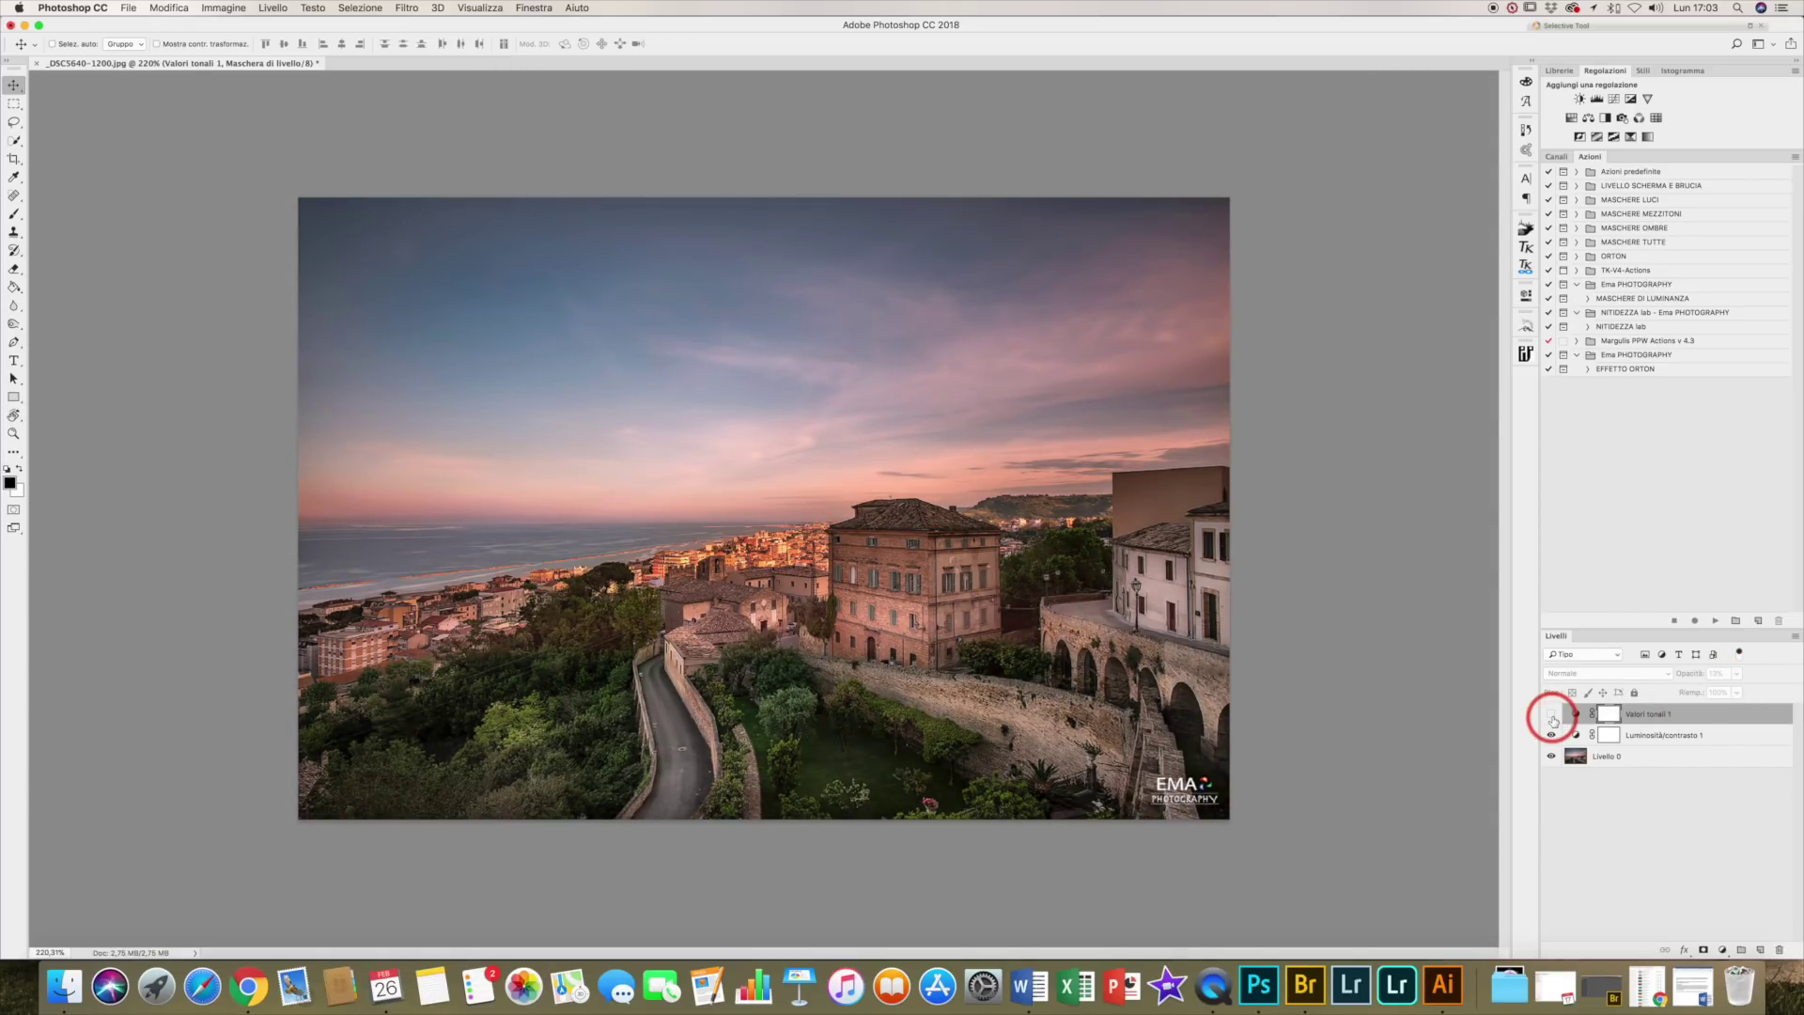
# Toggle the Levels and Brightness/Contrast layers' visibility to compare their effects
pyautogui.click(1552, 716)
pyautogui.click(1552, 716)
pyautogui.click(1552, 716)
pyautogui.click(1552, 716)
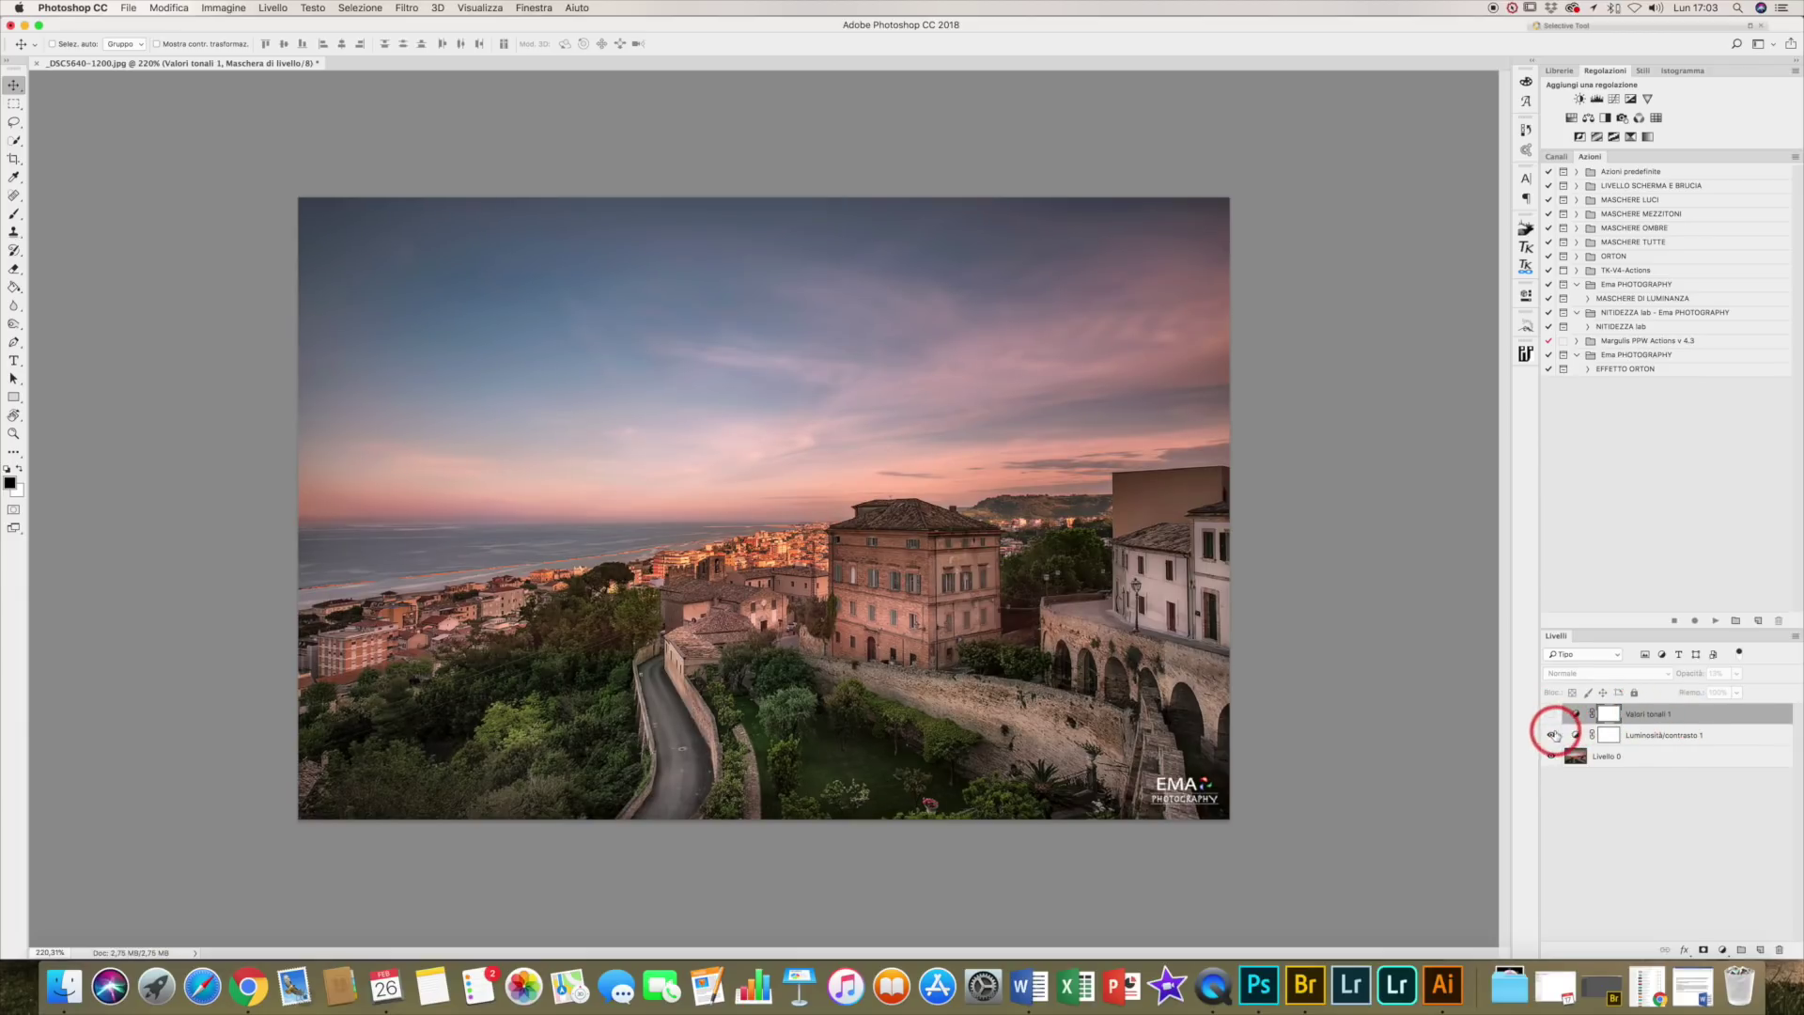
pyautogui.click(1552, 736)
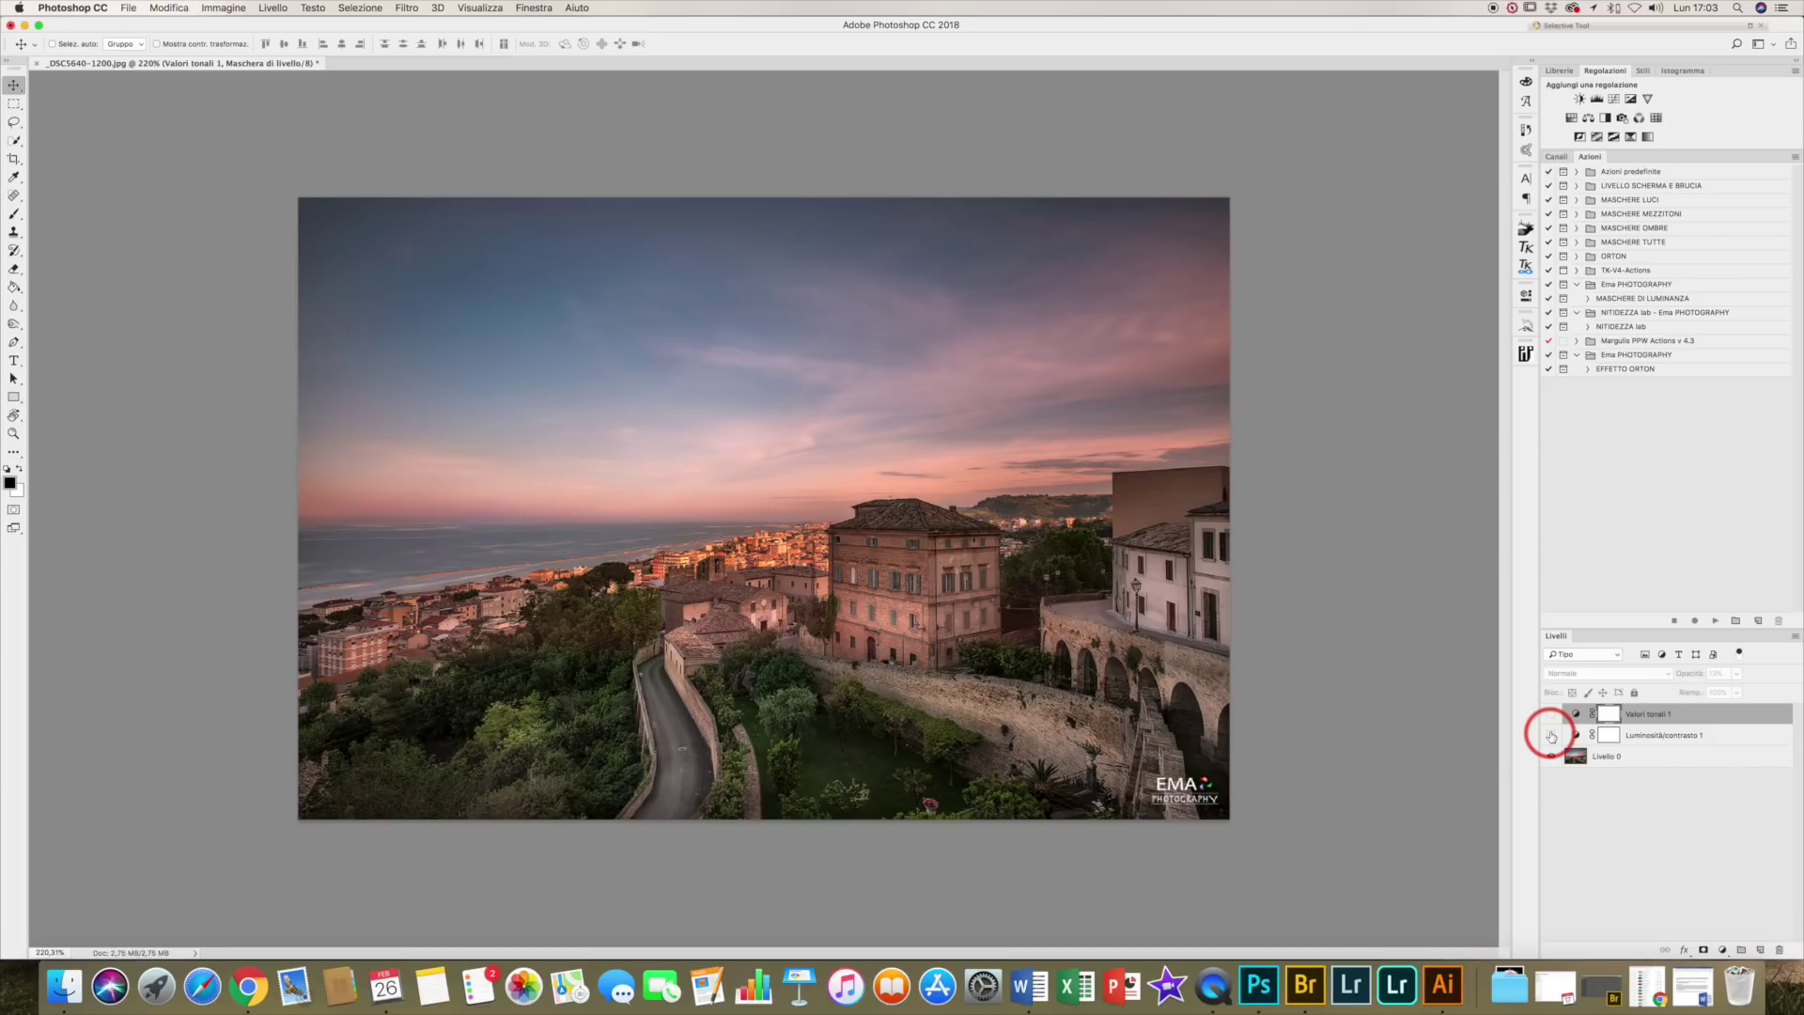